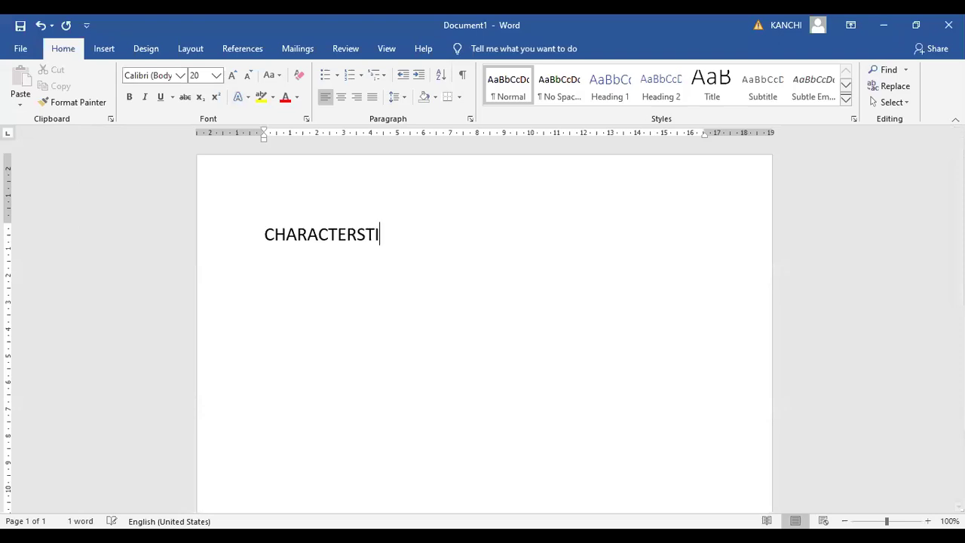
# Complete the heading as "CHARACTERSTICS OF COMPUTER: -" and start a numbered list below it with SPEED as the first item
pyautogui.write('F ')
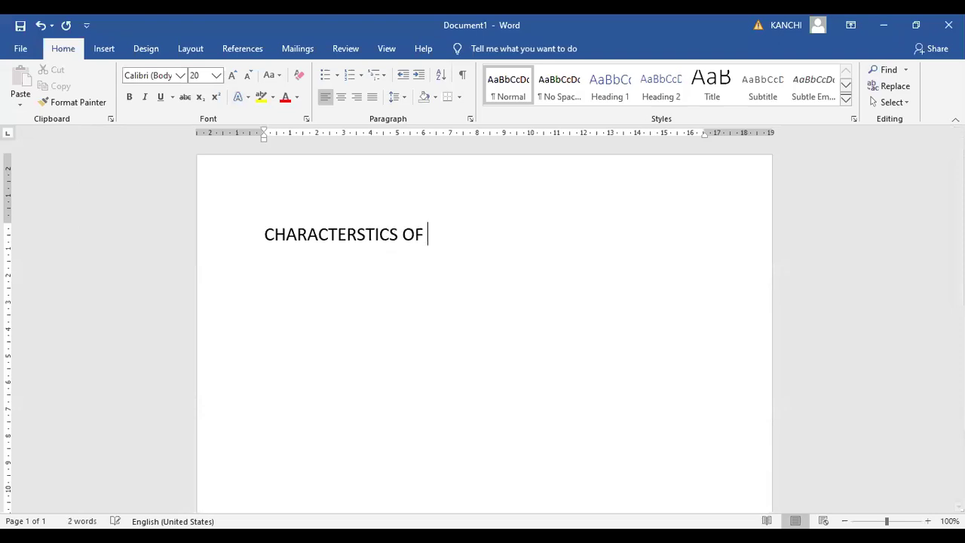
pyautogui.write('COMPUTER: -')
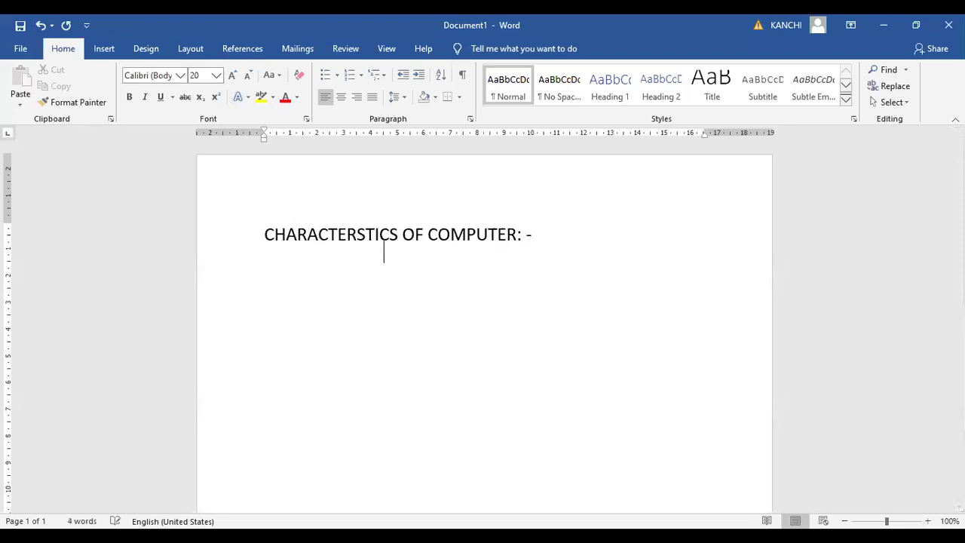
pyautogui.press('Return')
pyautogui.click(349, 78)
pyautogui.write('SPEED')
pyautogui.press('Return')
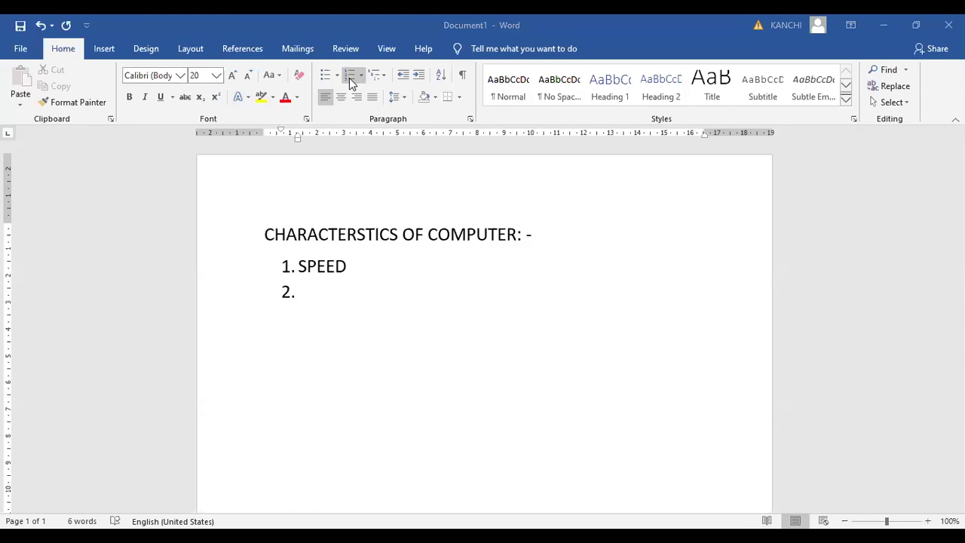
# Check the Characteristics of Computer slide in PowerPoint, and add ACCURACY, DILIGENCE and VERSATILITY as items 2 to 4 of the Word list
pyautogui.hotkey('alt', 'Tab')
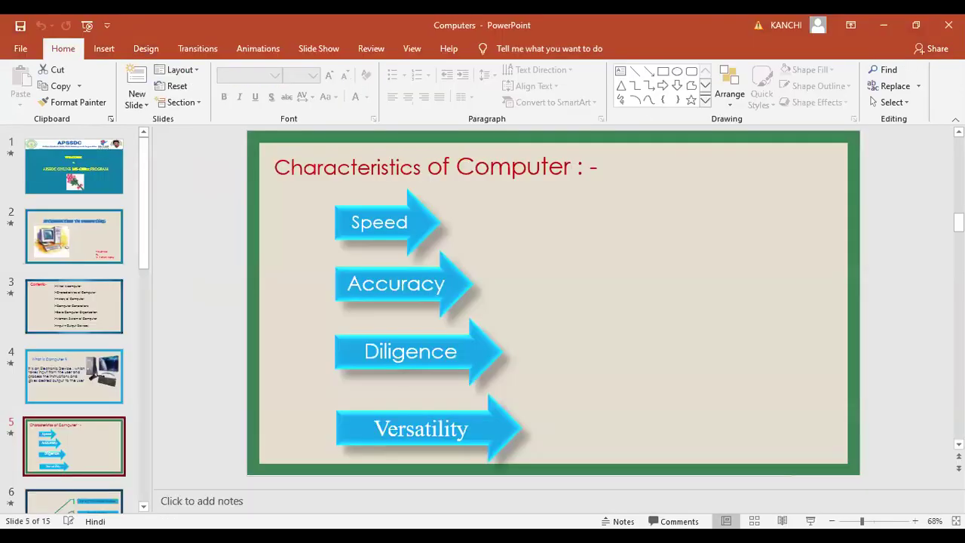
pyautogui.hotkey('shift', 'F5')
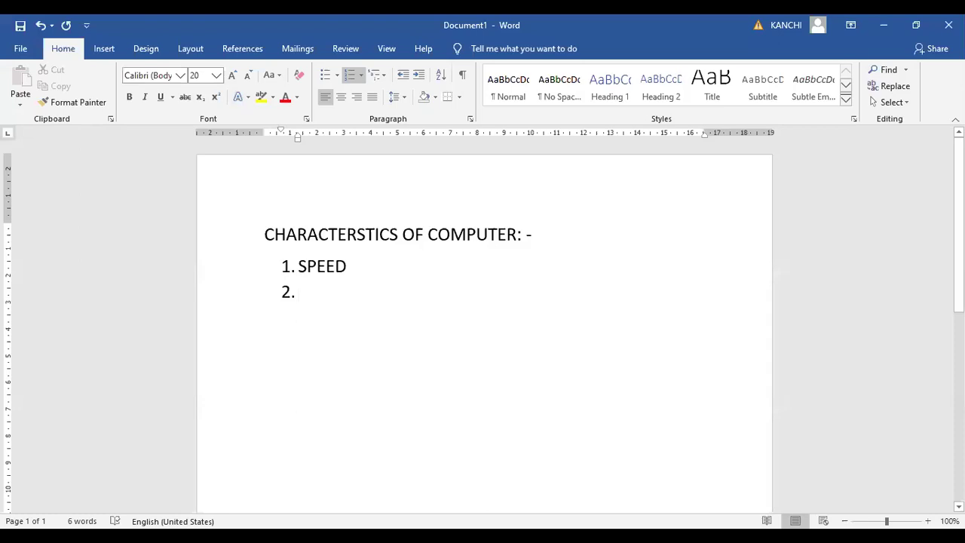
pyautogui.write('A')
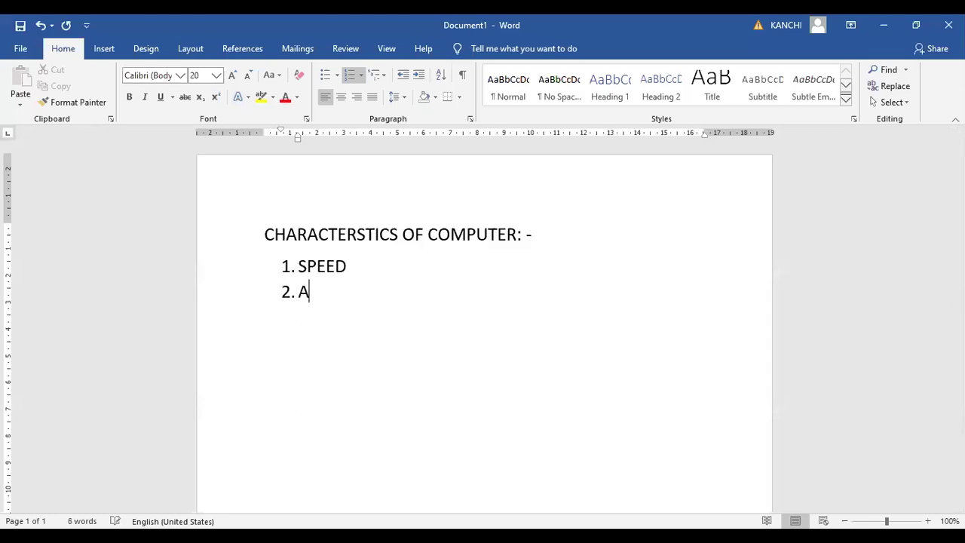
pyautogui.write('CCURACY')
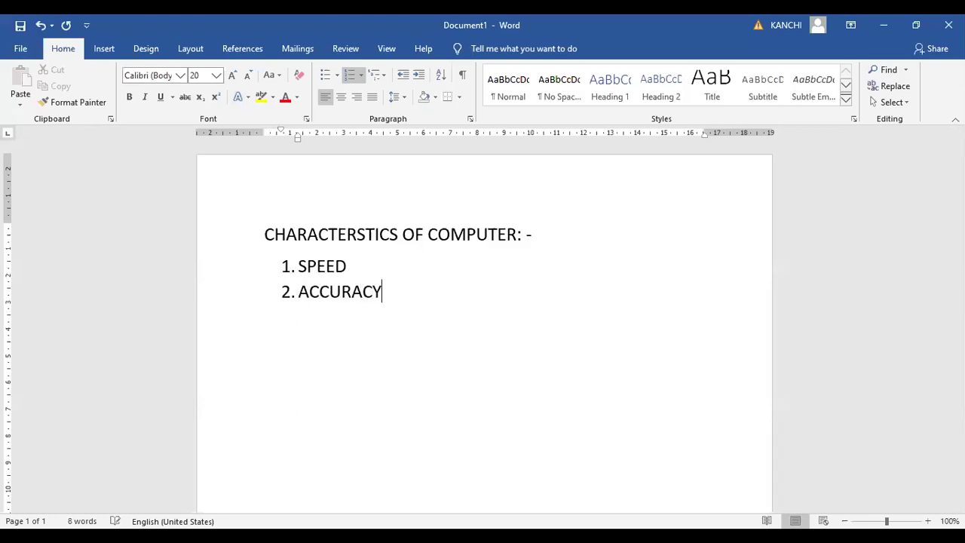
pyautogui.press('Return')
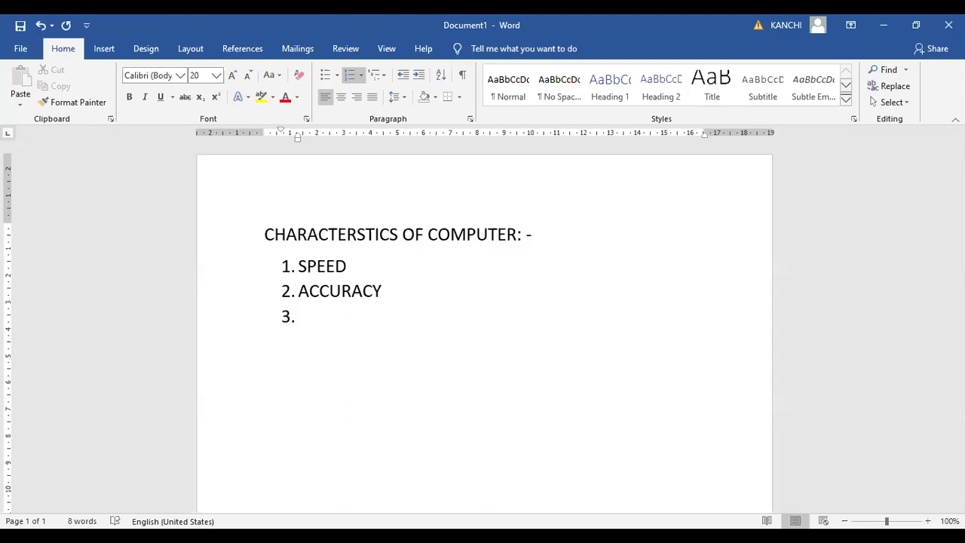
pyautogui.write('DILIGENCE')
pyautogui.press('Return')
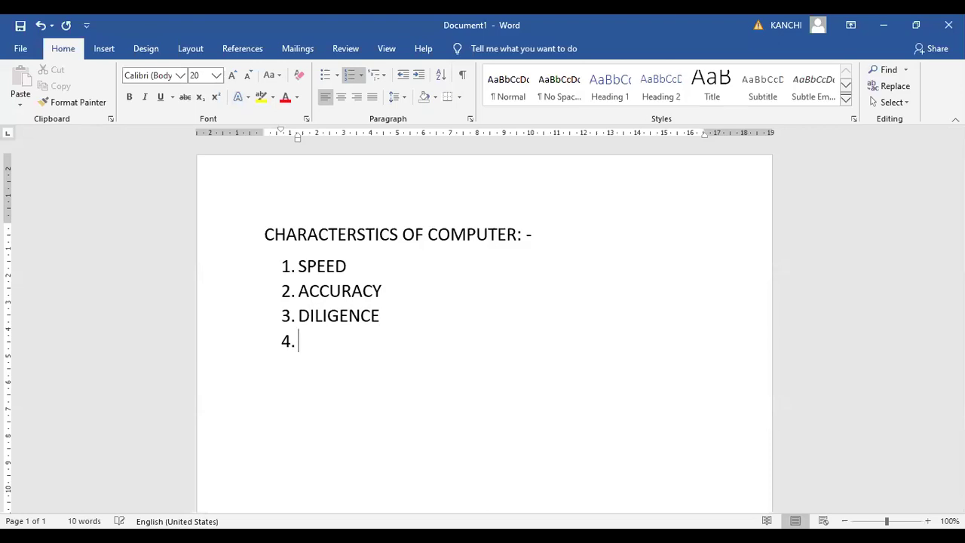
pyautogui.write('C')
pyautogui.press('BackSpace')
pyautogui.write('VERSATILITY')
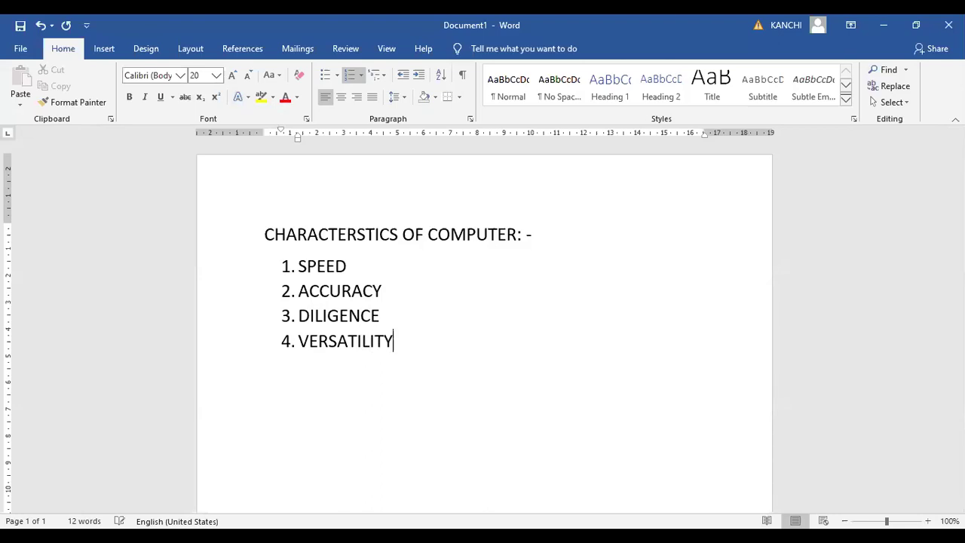
# End the numbered list after VERSATILITY and add the unnumbered line SPEED below it
pyautogui.press('Return')
pyautogui.press('Return')
pyautogui.press('BackSpace')
pyautogui.write('SPEEDD')
pyautogui.press('BackSpace')
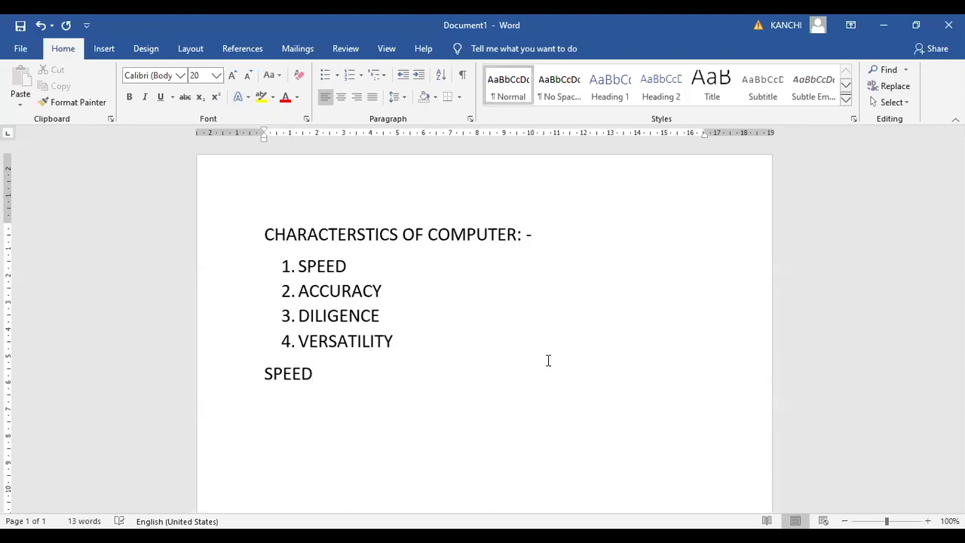
pyautogui.hotkey('ctrl', 'a')
pyautogui.hotkey('ctrl', 'b')
pyautogui.click(415, 379)
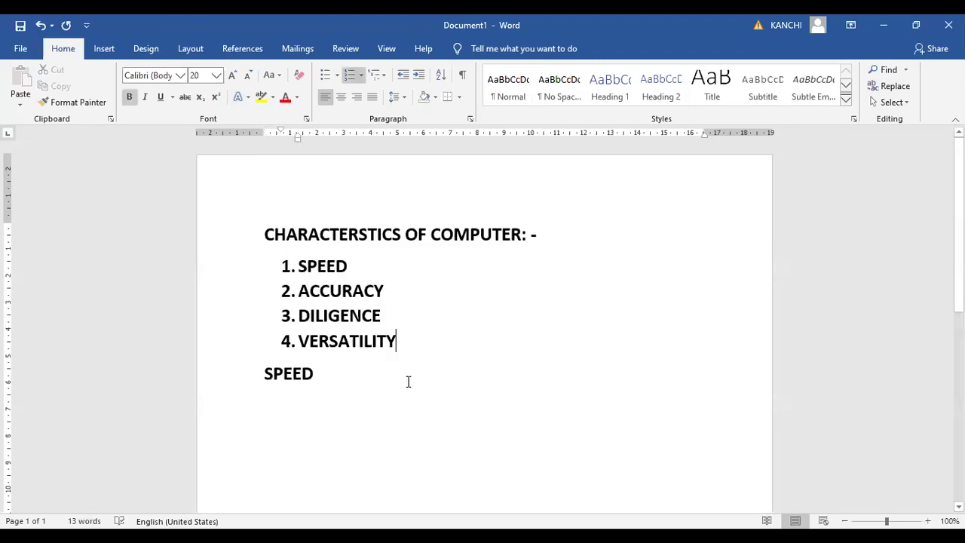
pyautogui.hotkey('ctrl', 'a')
pyautogui.hotkey('ctrl', 'b')
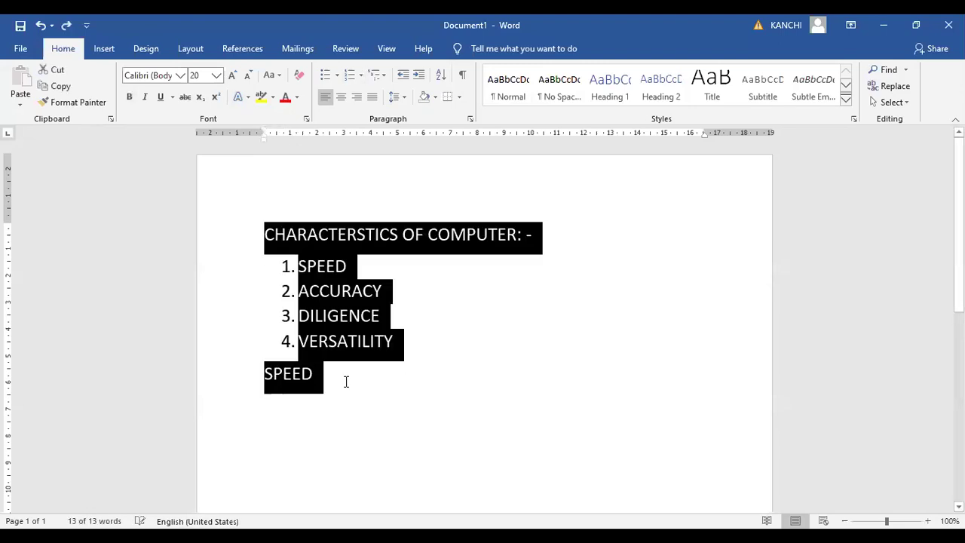
# Make only the unnumbered SPEED line below the list bold
pyautogui.click(346, 382)
pyautogui.hotkey('shift', 'Left')
pyautogui.hotkey('shift', 'Left')
pyautogui.hotkey('shift', 'Left')
pyautogui.hotkey('shift', 'Left')
pyautogui.hotkey('shift', 'Left')
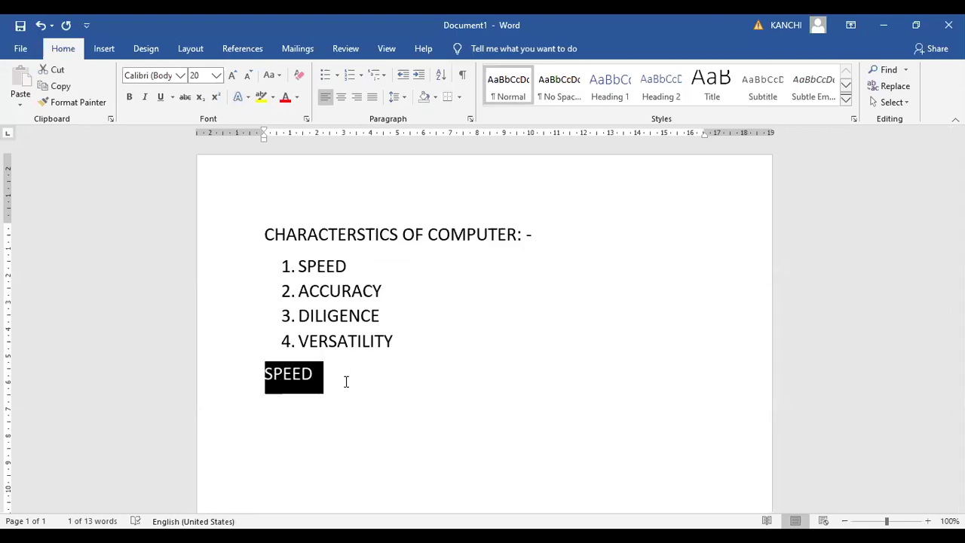
pyautogui.hotkey('ctrl', 'b')
pyautogui.click(346, 382)
# Add the non-bold sentence "It can perform millions of instruction per second" under the SPEED heading
pyautogui.press('Return')
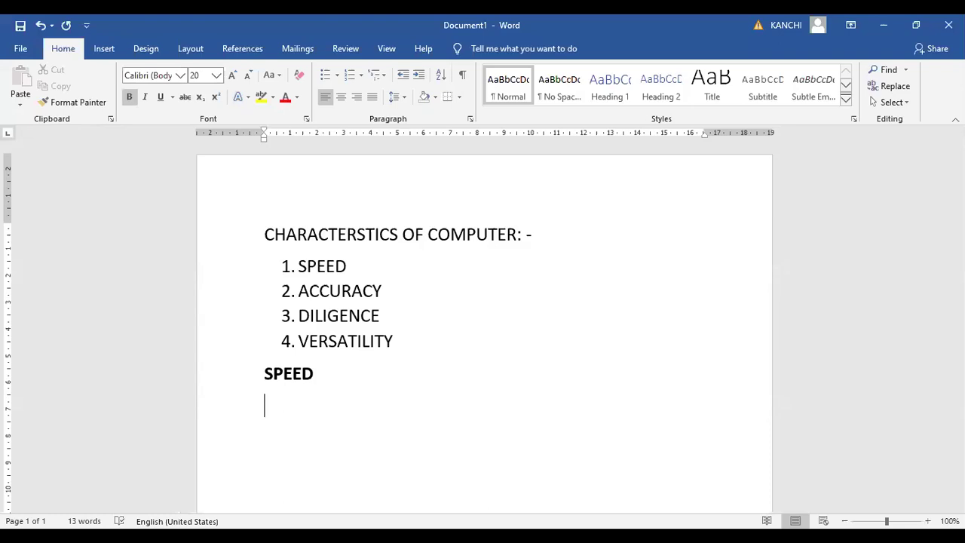
pyautogui.hotkey('ctrl', 'b')
pyautogui.write('It can perf')
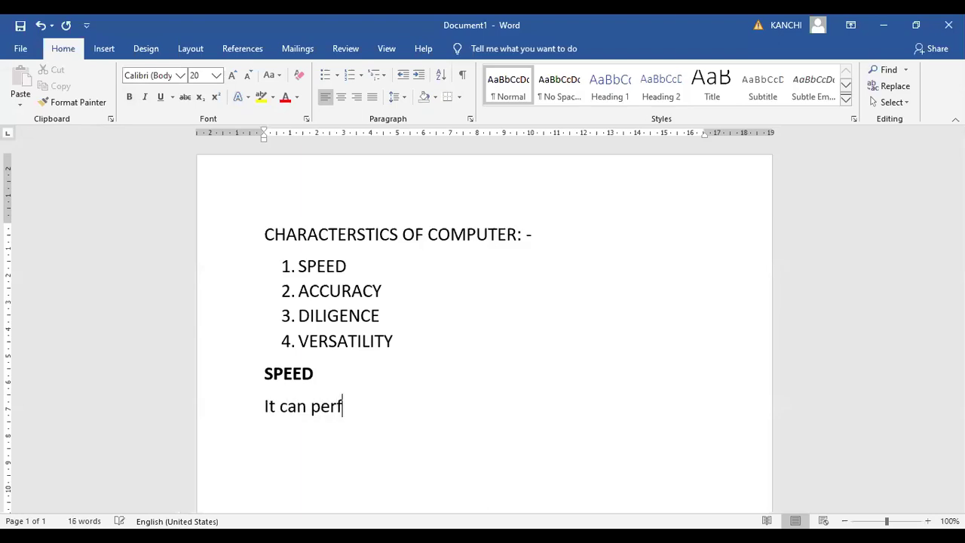
pyautogui.write('orm milli')
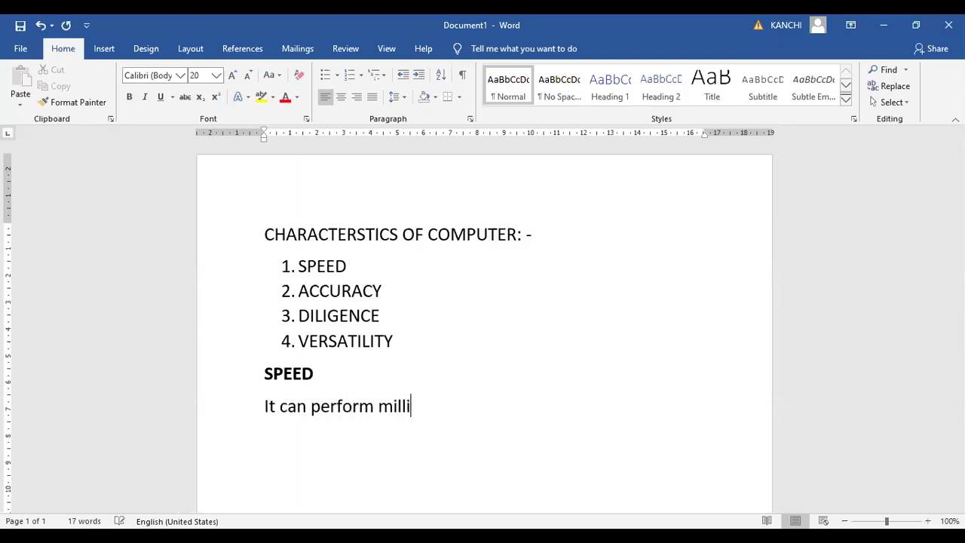
pyautogui.write('ons of instruct')
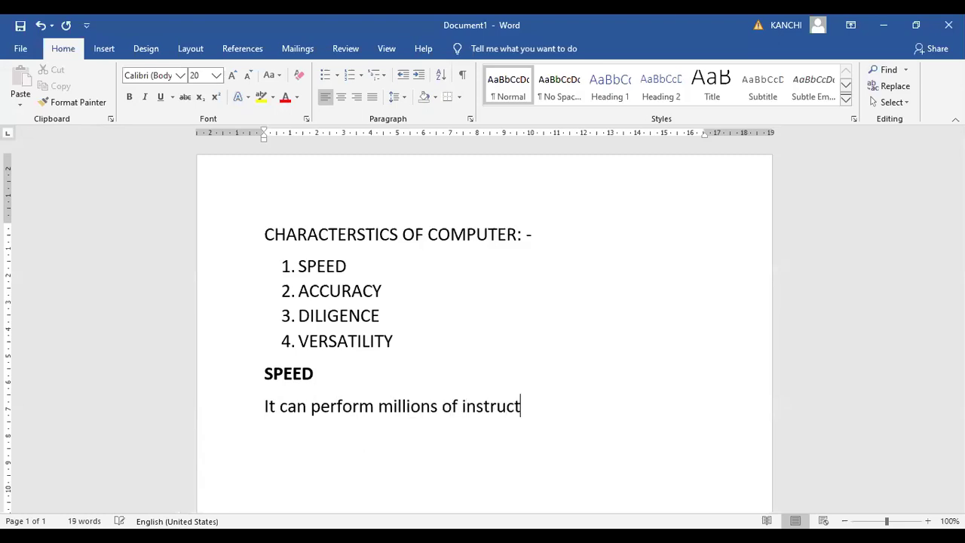
pyautogui.write('ion per seconf')
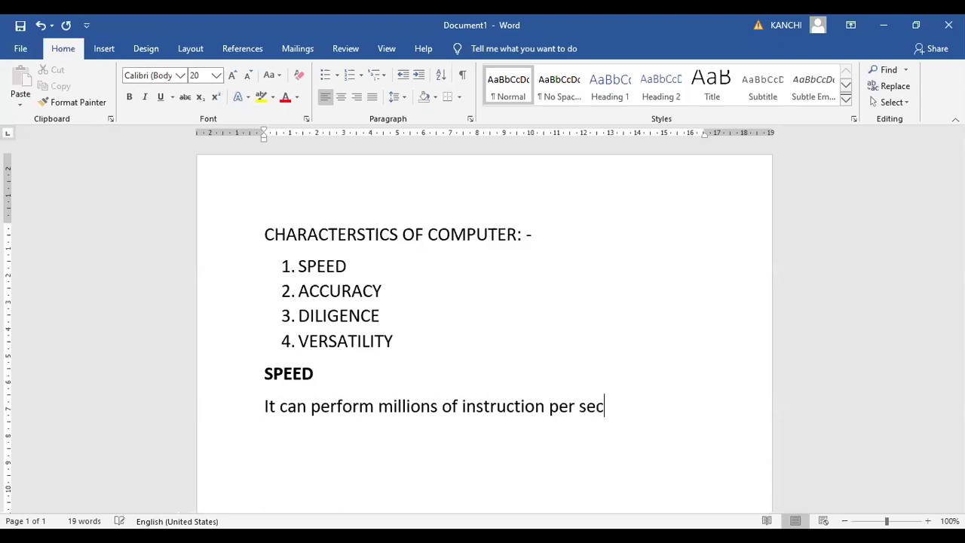
pyautogui.press('BackSpace')
pyautogui.write('d')
pyautogui.press('Return')
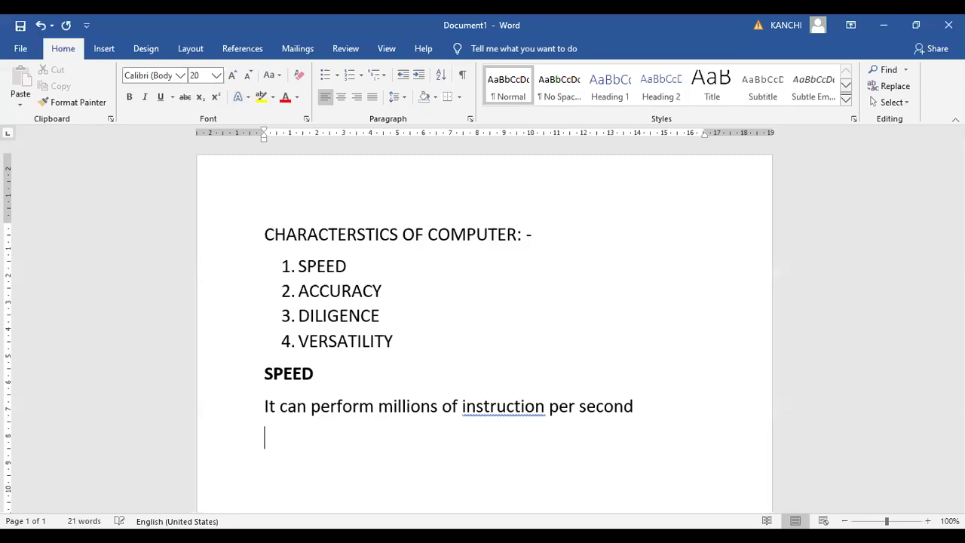
# Leave a blank line after the speed sentence and add a bold ACCURACY heading
pyautogui.press('Return')
pyautogui.write('ACCURACY')
pyautogui.hotkey('shift', 'Left')
pyautogui.hotkey('shift', 'Left')
pyautogui.hotkey('shift', 'Left')
pyautogui.hotkey('shift', 'Left')
pyautogui.hotkey('shift', 'Left')
pyautogui.hotkey('shift', 'Left')
pyautogui.hotkey('shift', 'Left')
pyautogui.hotkey('shift', 'Left')
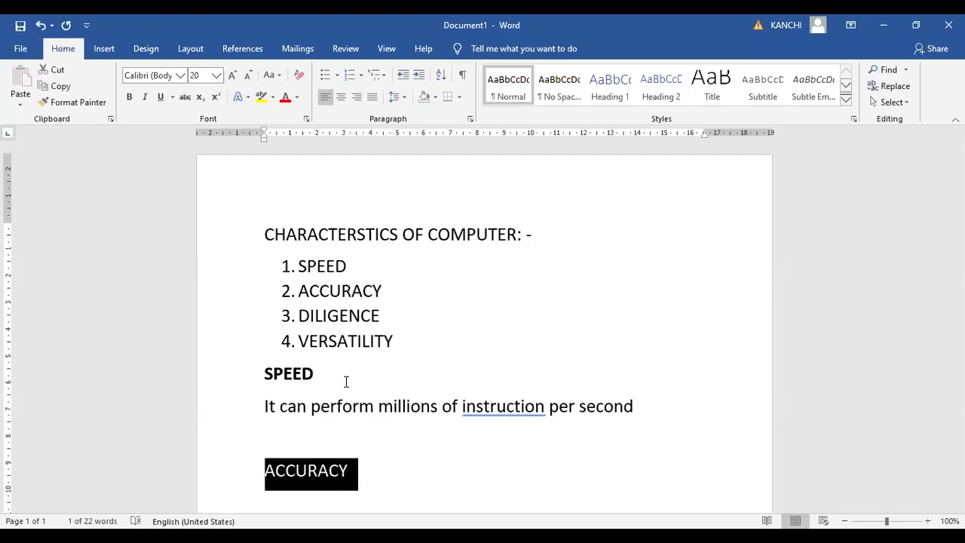
pyautogui.hotkey('ctrl', 'b')
pyautogui.press('End')
# Under the ACCURACY heading, enter "15/7 = 2.14" followed by the indented lines "=2.1428" and "=2.142857143"
pyautogui.press('Return')
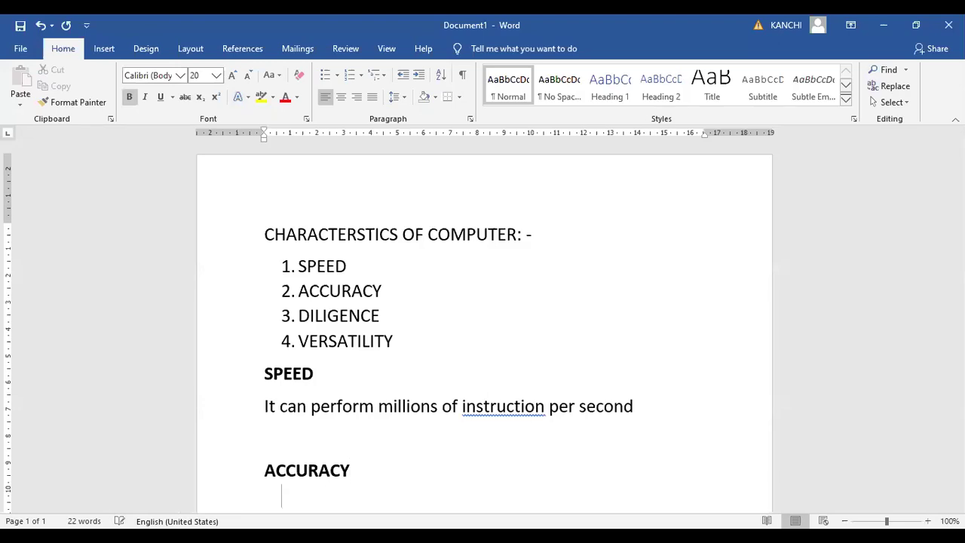
pyautogui.press('BackSpace')
pyautogui.write('15/7 =')
pyautogui.write('2.14')
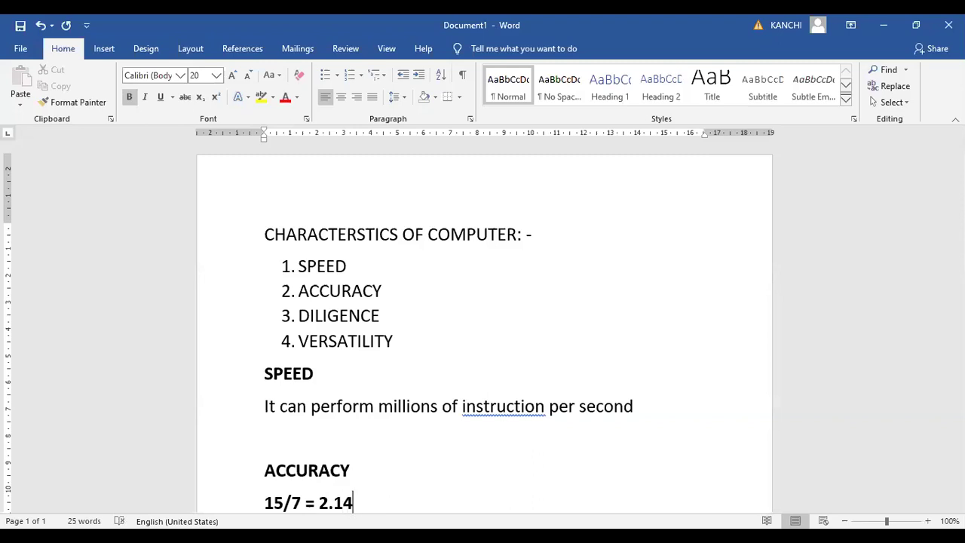
pyautogui.press('Return')
pyautogui.press('Tab')
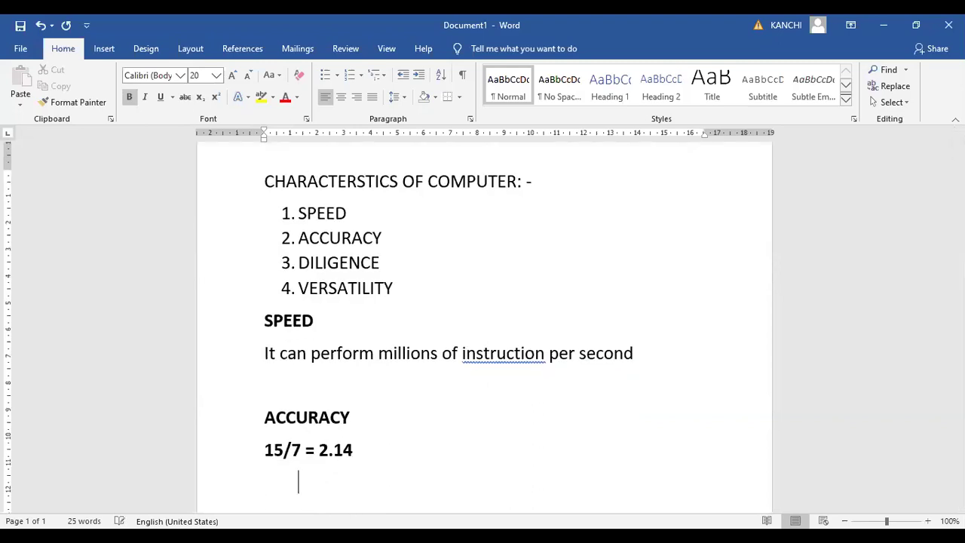
pyautogui.write('=2.1428')
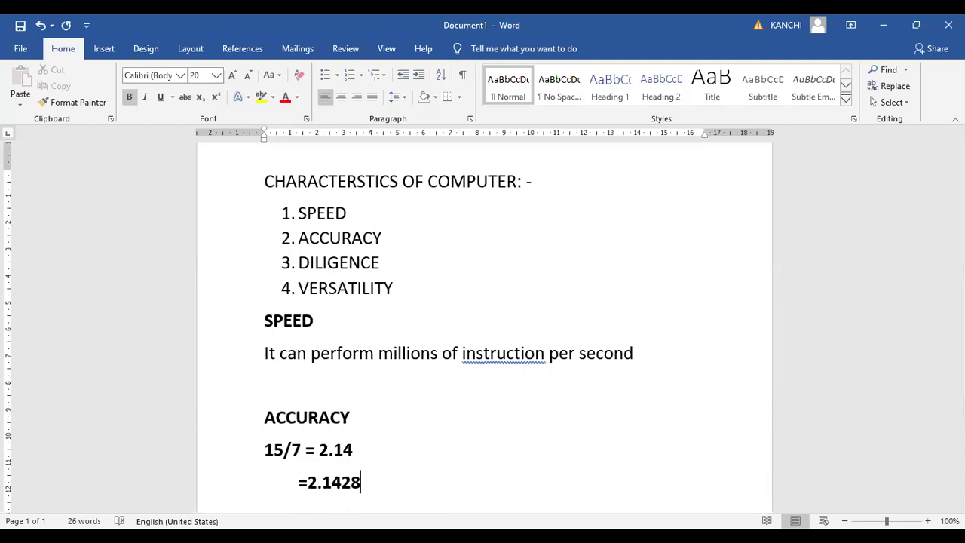
pyautogui.press('Return')
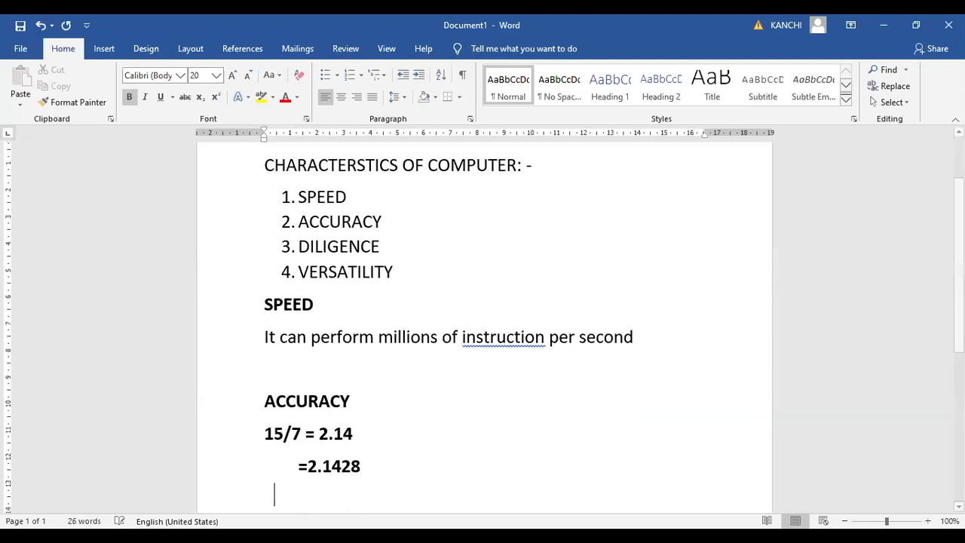
pyautogui.press('Tab')
pyautogui.write('=')
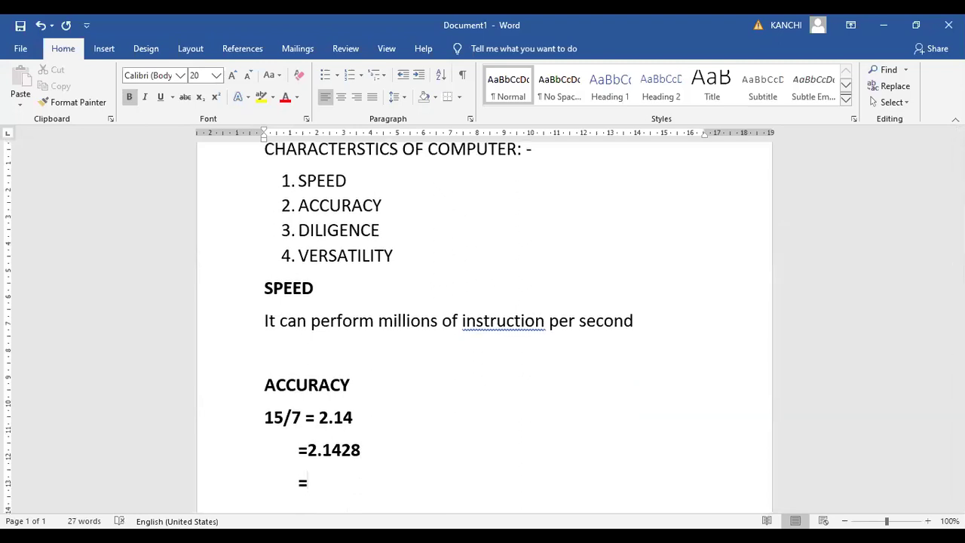
pyautogui.write('2.14285')
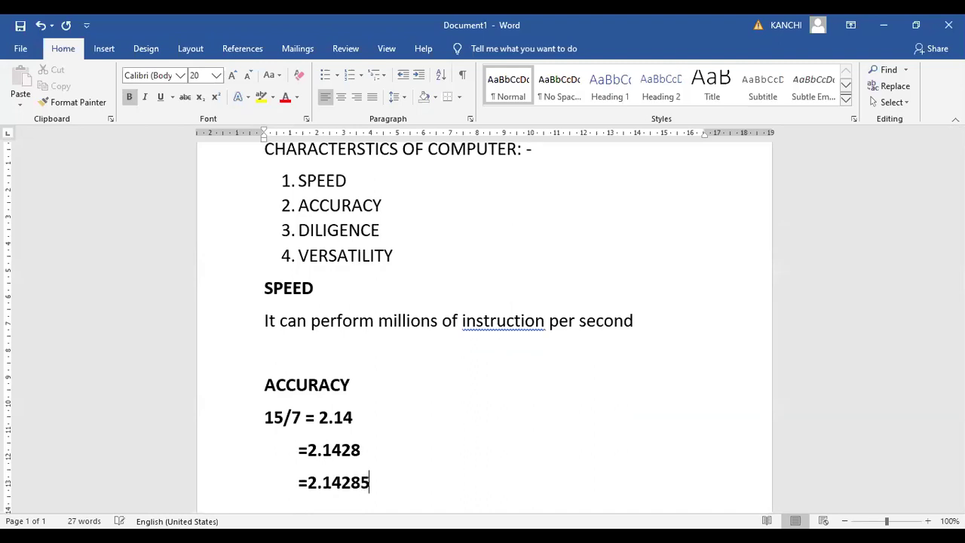
pyautogui.write('7143')
# Add the heading "DILIGENCE:-" with the sentence "IT CAN WORK FOR HOURS WITHOUT CREATING ANY ERROR" below it, leaving a blank line at the end
pyautogui.press('Return')
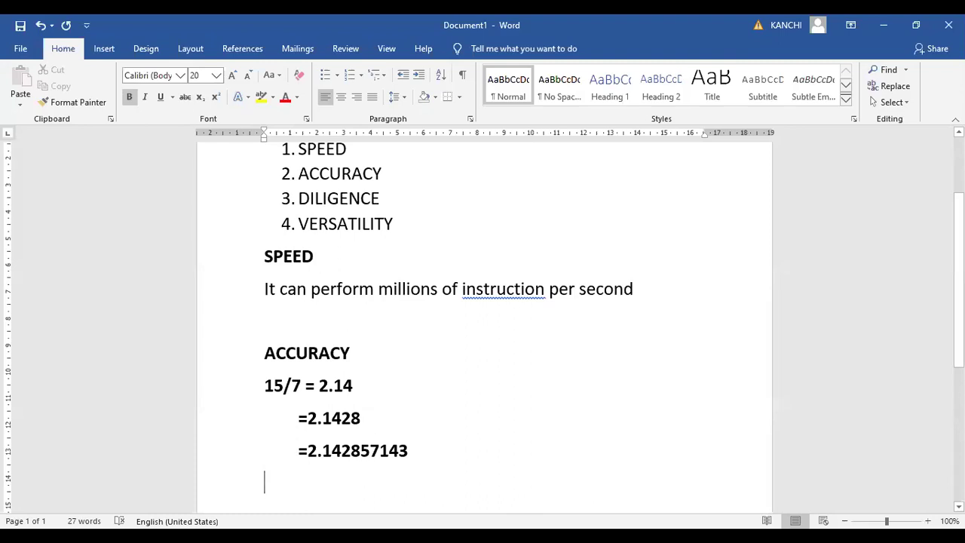
pyautogui.write('DILIGENCE:-')
pyautogui.press('Return')
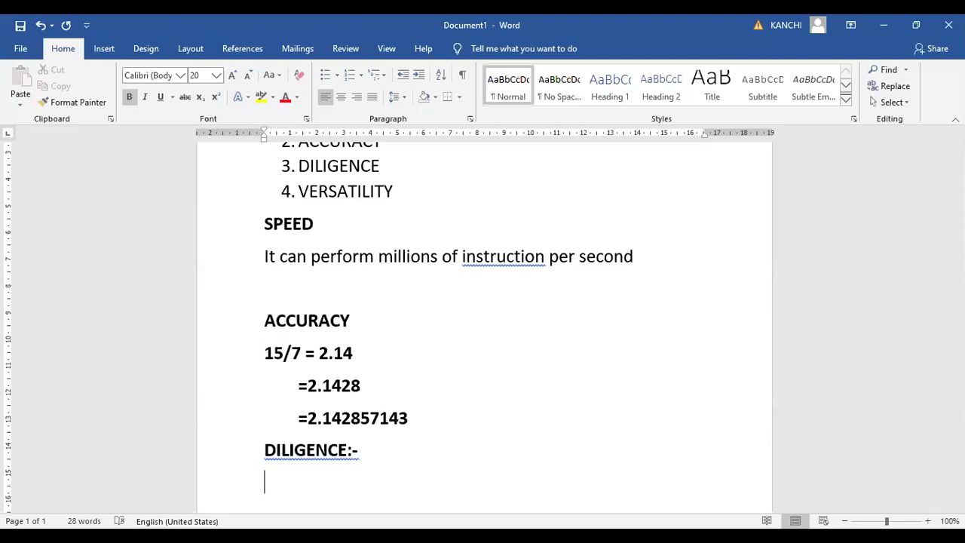
pyautogui.write('IT CAN WORK F')
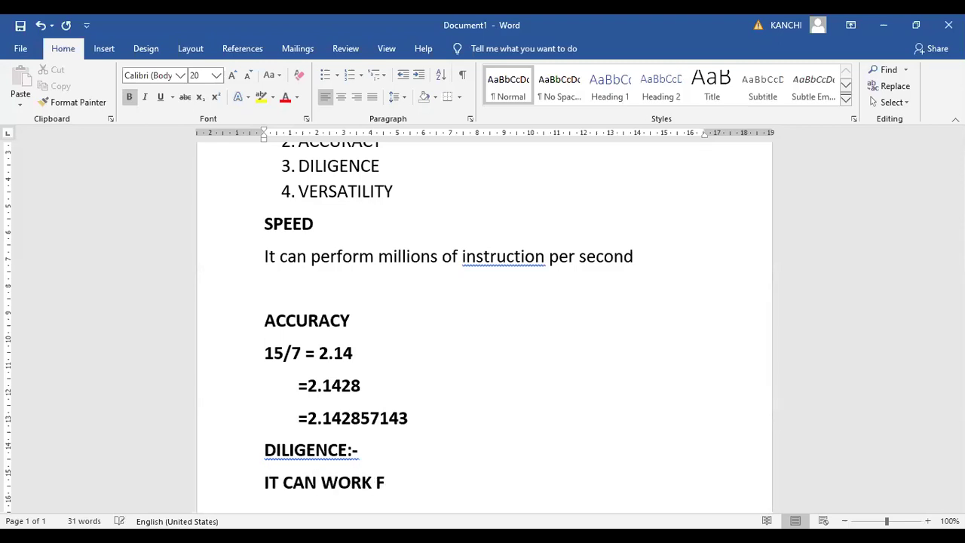
pyautogui.write('OR HOURS')
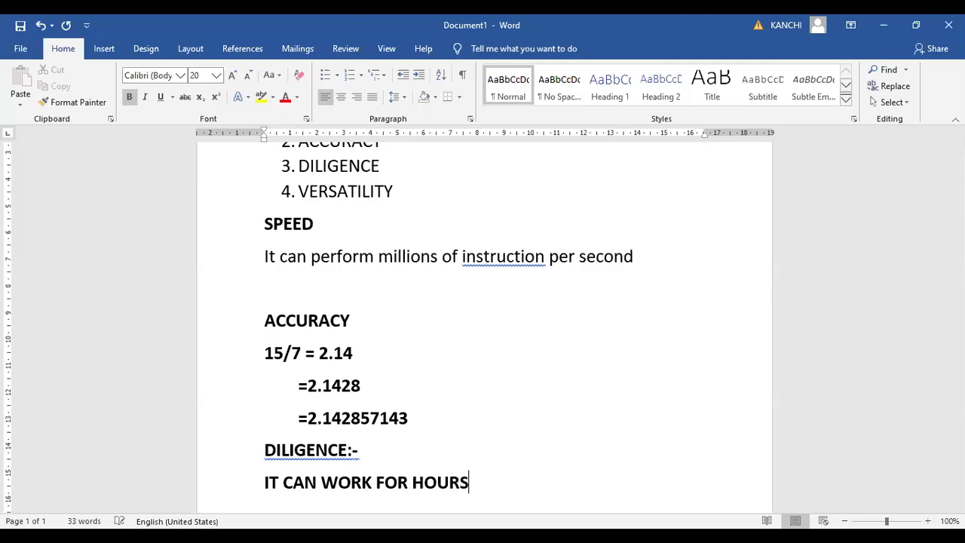
pyautogui.write(' WITHOUT')
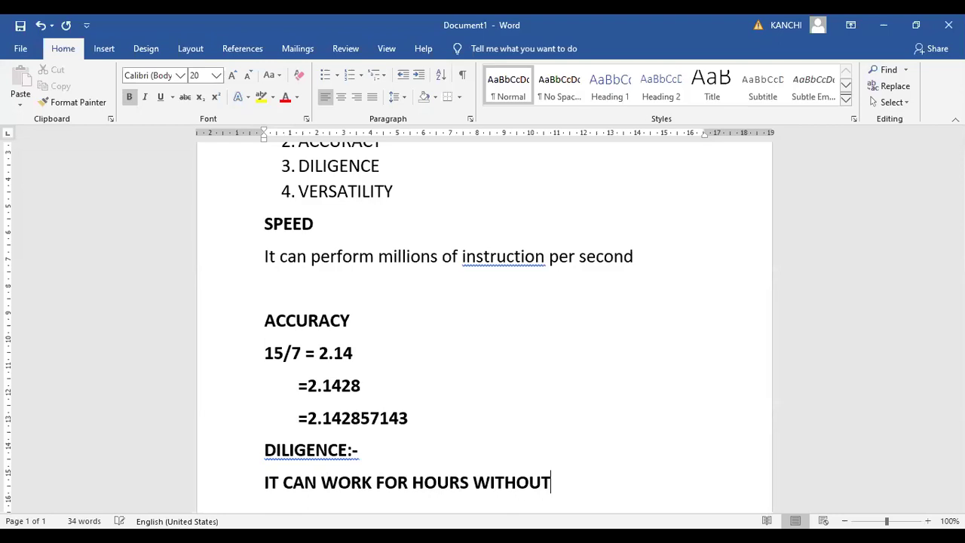
pyautogui.write(' CREATING ANY ERROR')
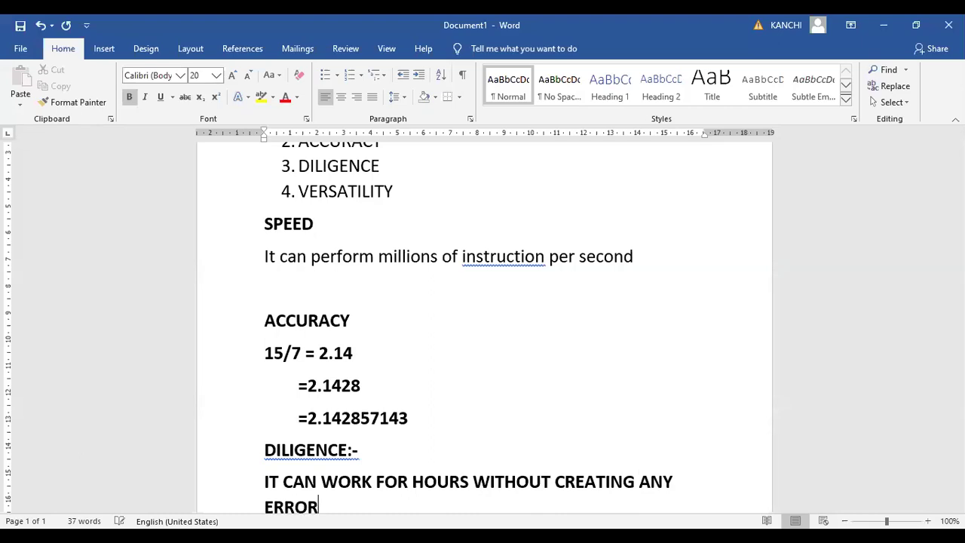
pyautogui.press('Return')
pyautogui.press('Return')
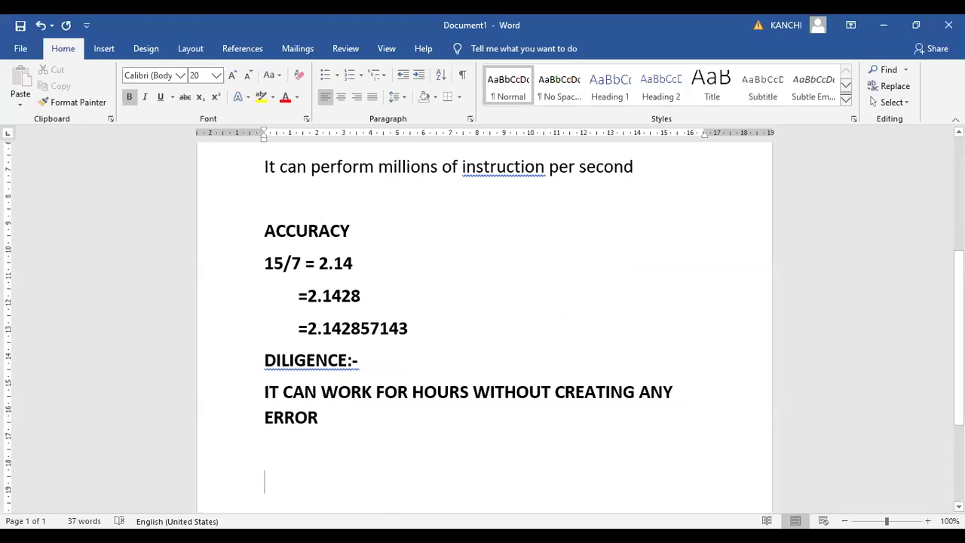
# Add the bold heading "VERSATILITY:-" below the diligence sentence and start a new line under it
pyautogui.write('VER')
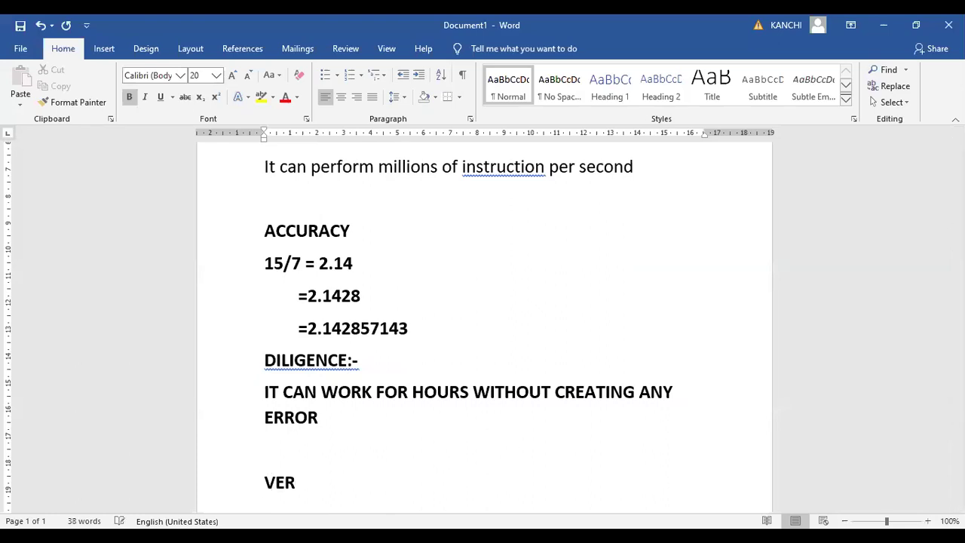
pyautogui.write('SATILITY:-')
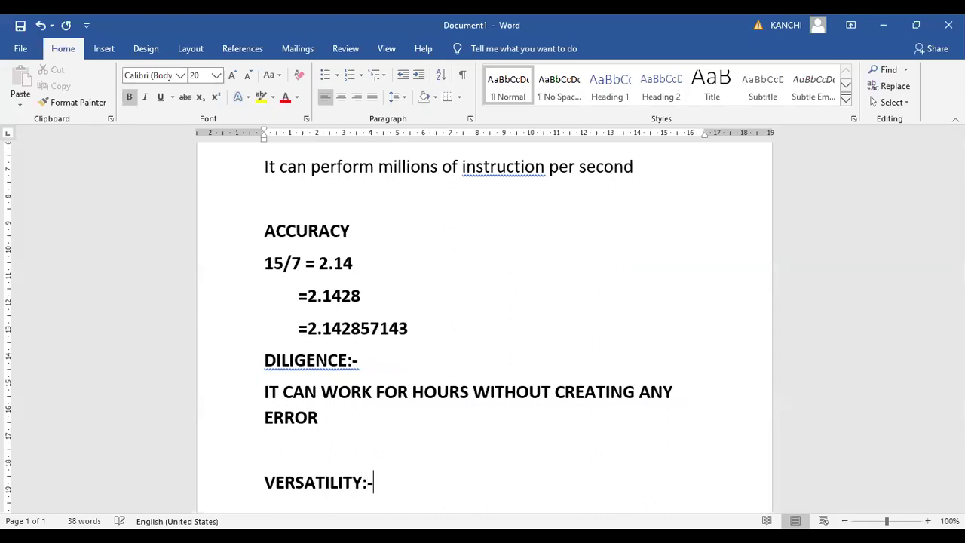
pyautogui.press('Return')
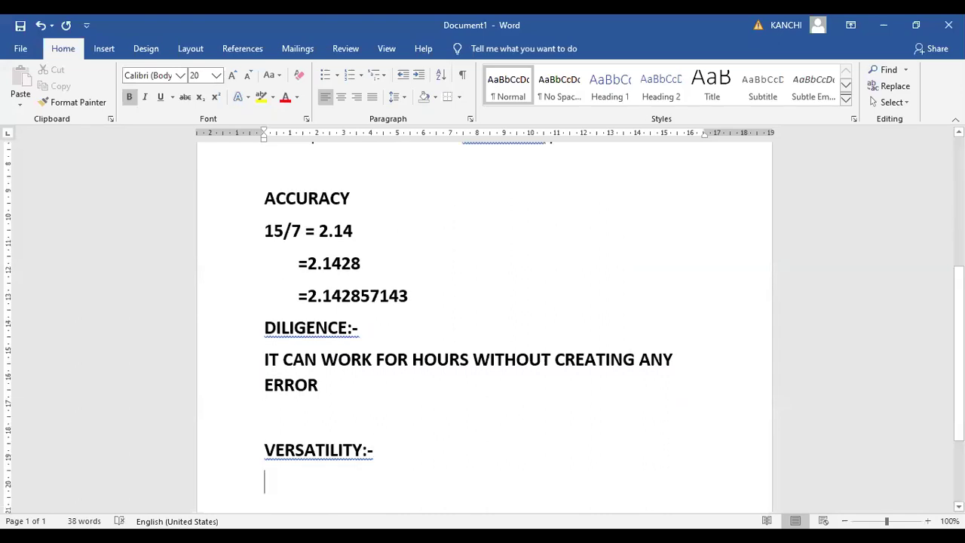
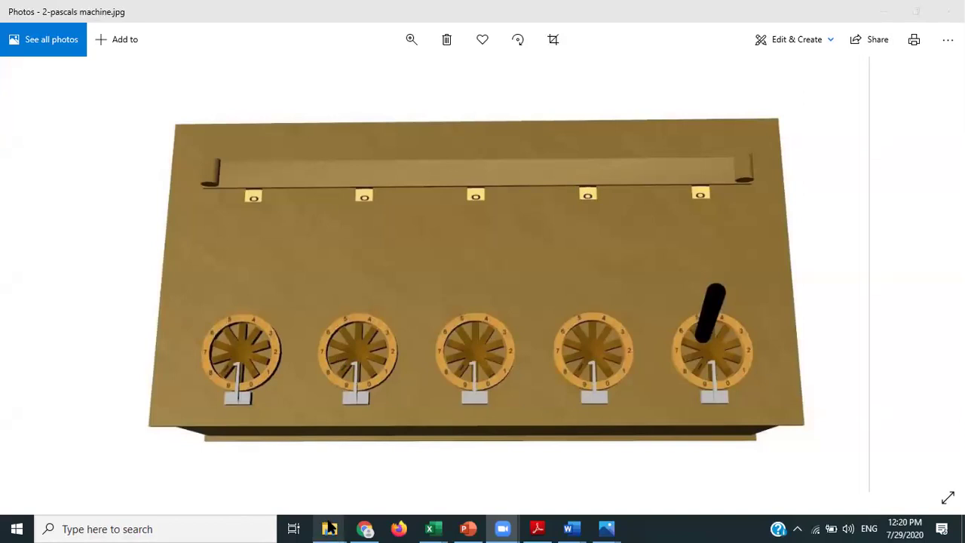
# From the computer class folder in File Explorer, view the picture 3-Babbage_Difference_Engine, followed by 4-babbage analytical engine
pyautogui.moveTo(329, 528)
pyautogui.click(386, 459)
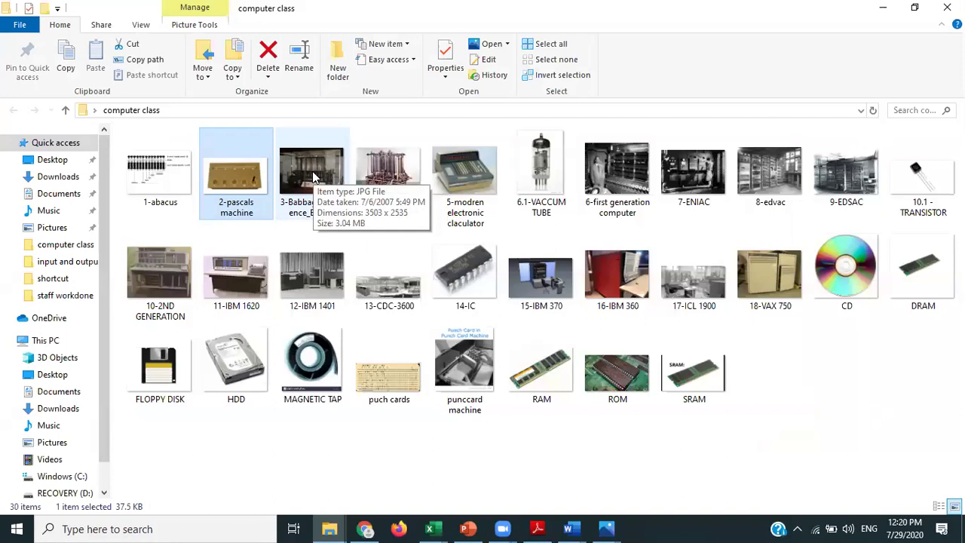
pyautogui.click(315, 177)
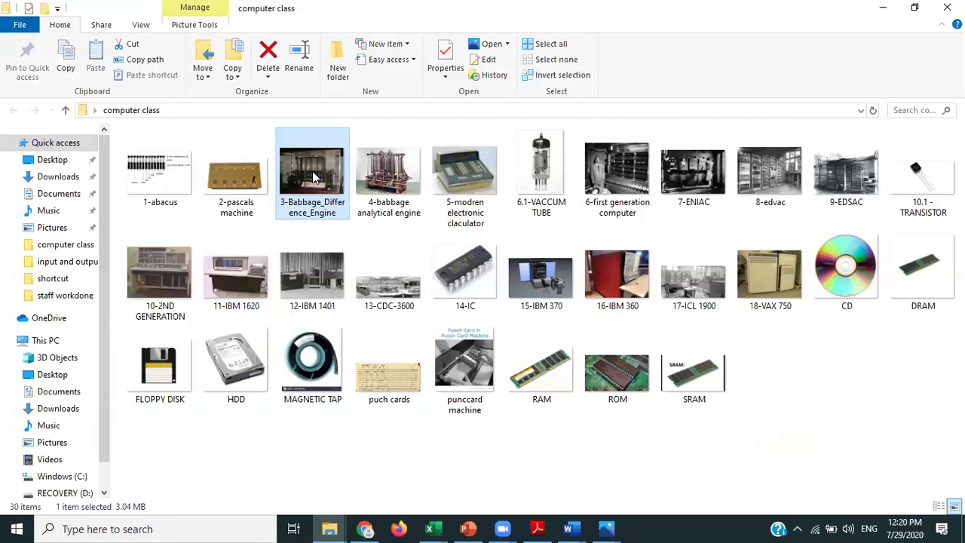
pyautogui.doubleClick(315, 176)
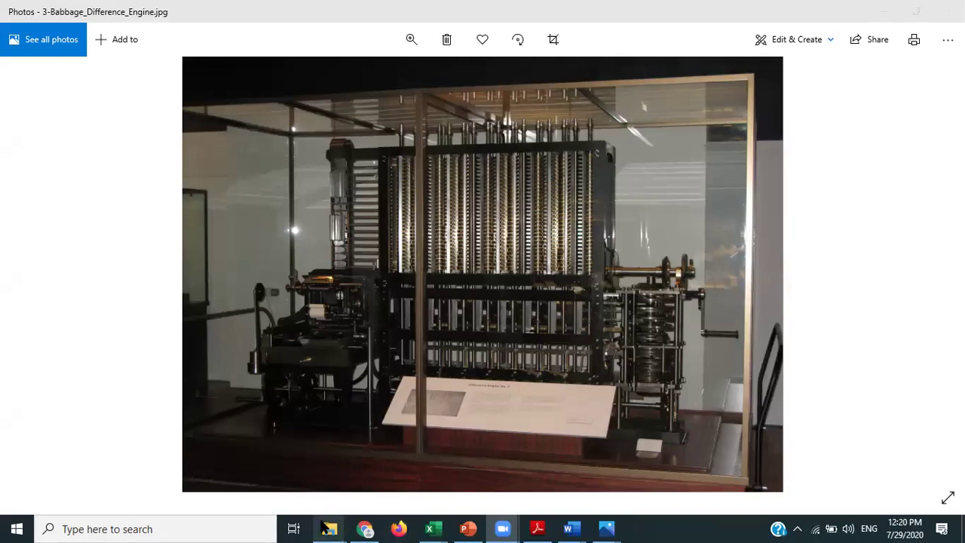
pyautogui.moveTo(323, 526)
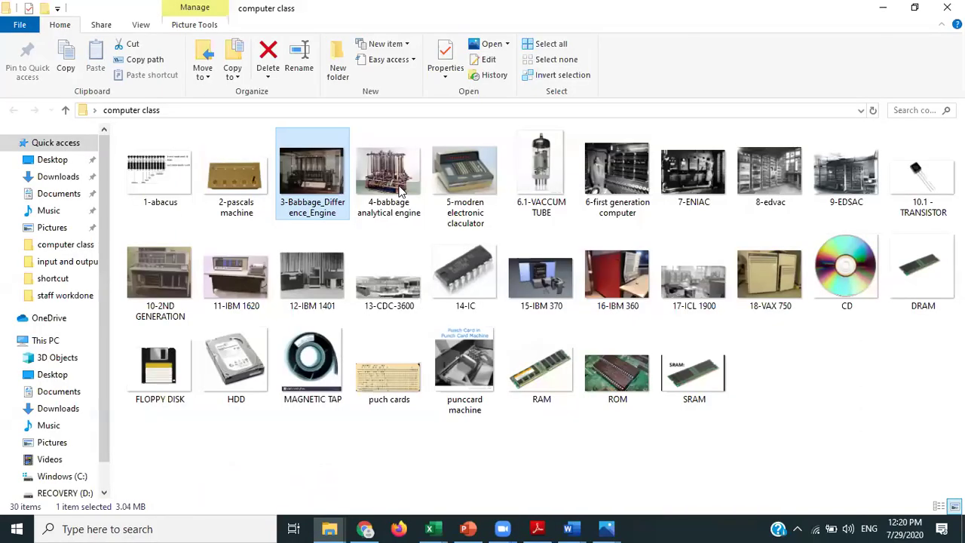
pyautogui.click(400, 188)
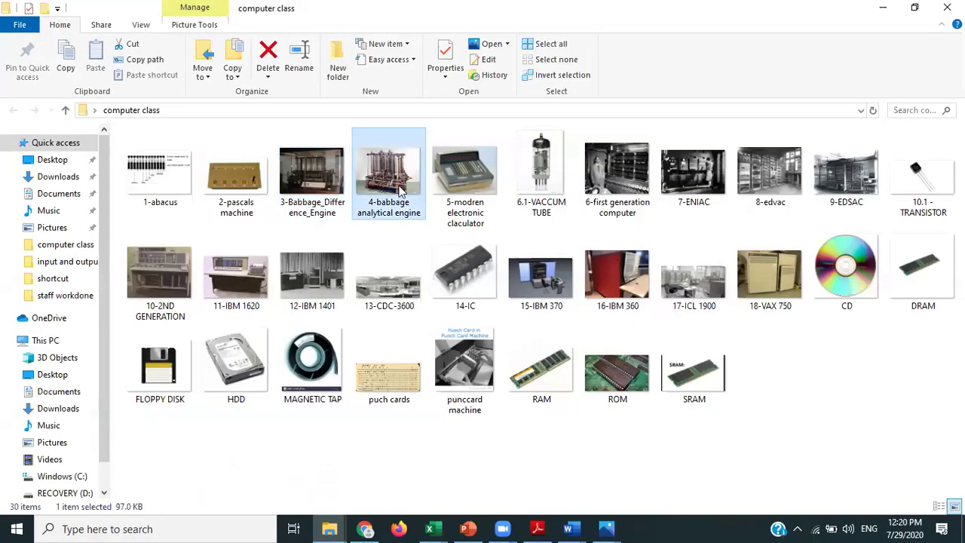
pyautogui.doubleClick(400, 189)
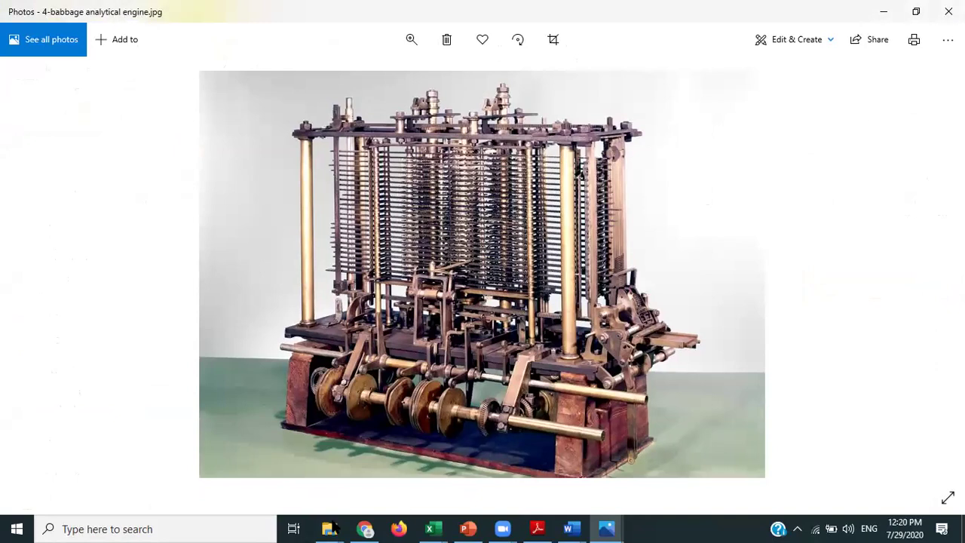
# Return to the computer class folder and view the picture 5-modren electronic claculator
pyautogui.moveTo(330, 528)
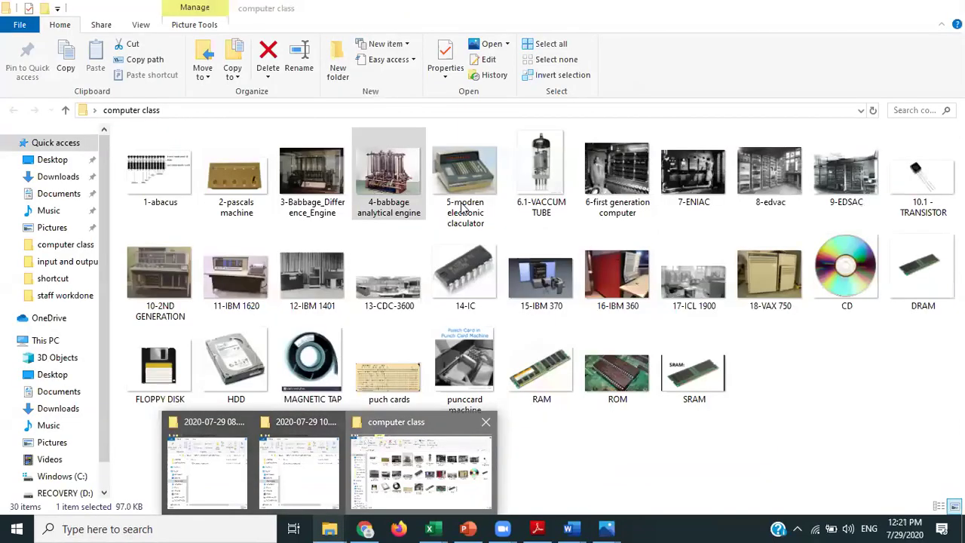
pyautogui.click(421, 461)
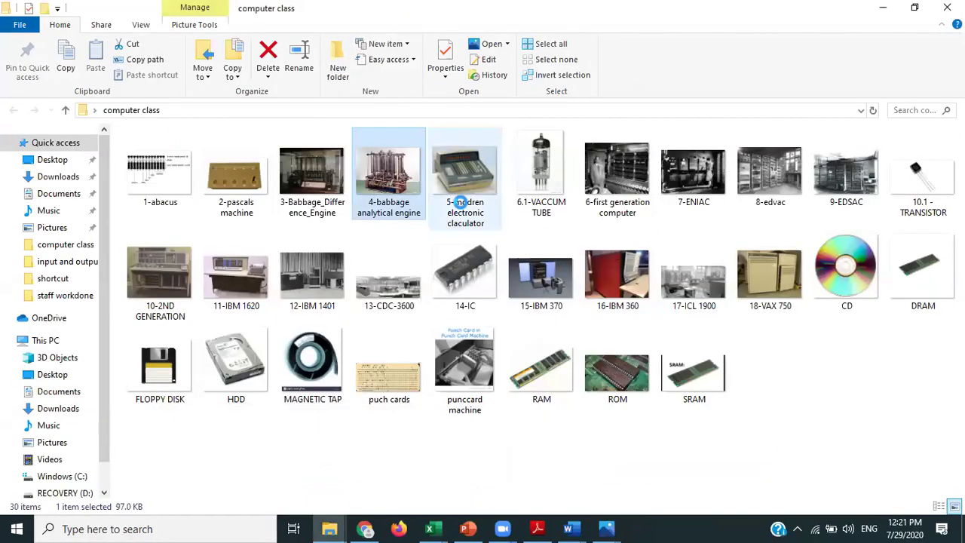
pyautogui.click(463, 202)
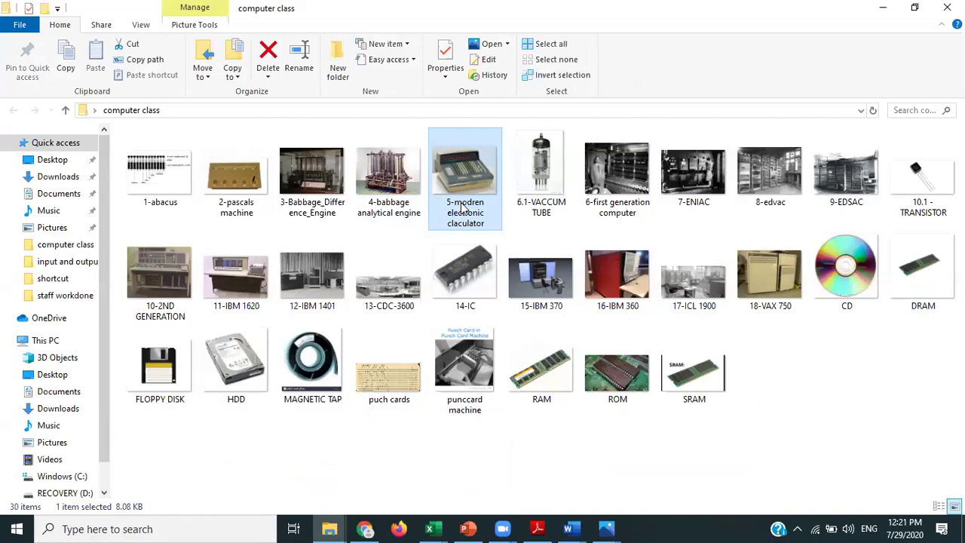
pyautogui.doubleClick(461, 204)
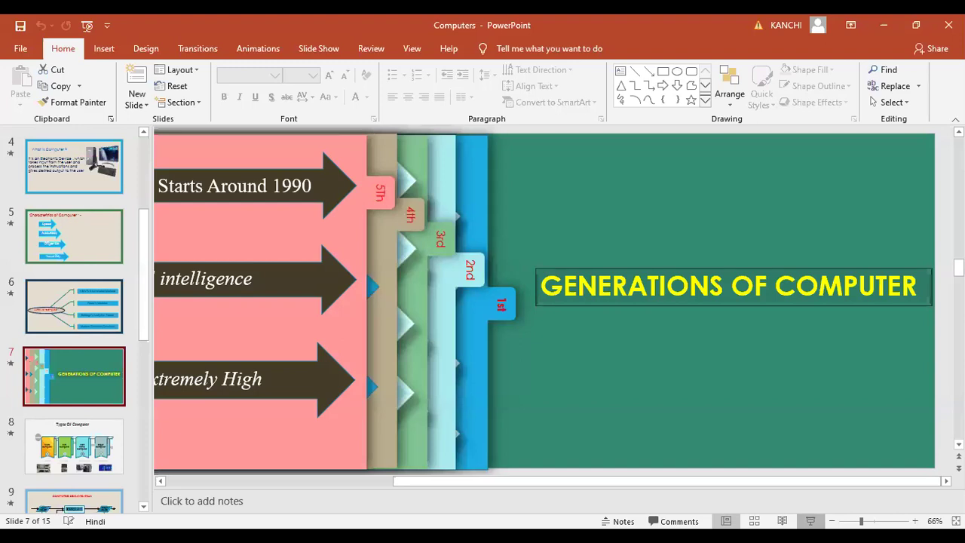
# Present the PowerPoint slide "GENERATIONS OF COMPUTER" as a slide show, and view the 6.1-VACCUM TUBE picture from the computer class folder
pyautogui.hotkey('shift', 'F5')
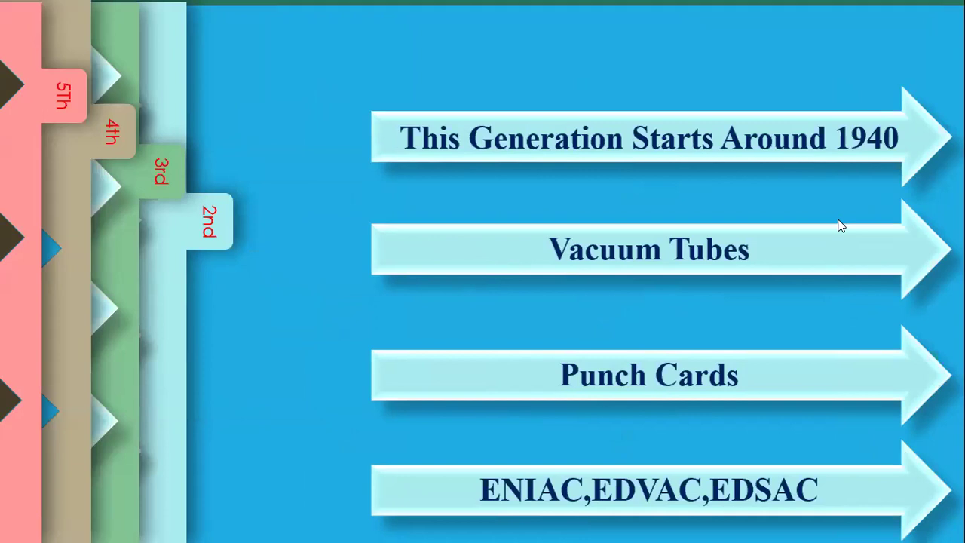
pyautogui.hotkey('alt', 'Tab')
pyautogui.doubleClick(552, 204)
# Switch back to the computer class folder and view the punccard machine picture
pyautogui.hotkey('alt', 'Tab')
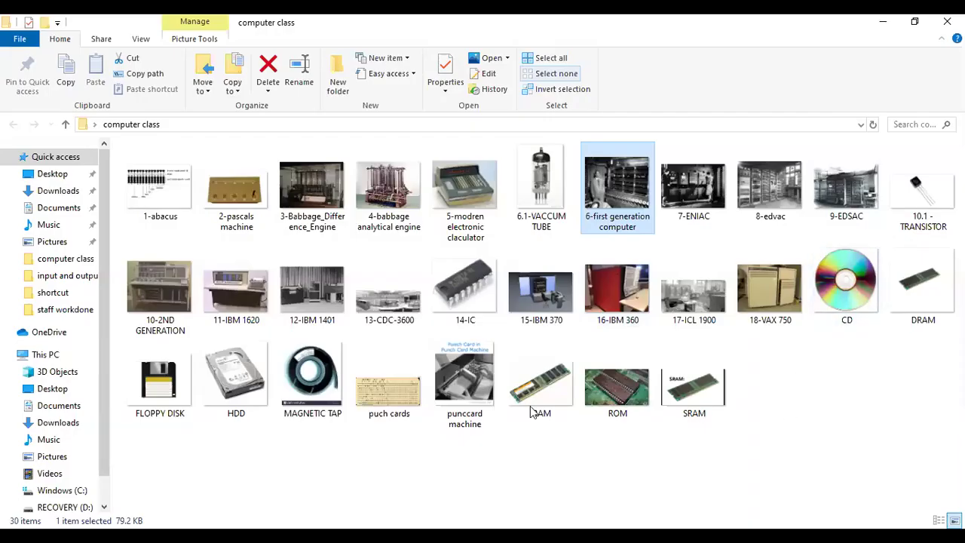
pyautogui.click(462, 383)
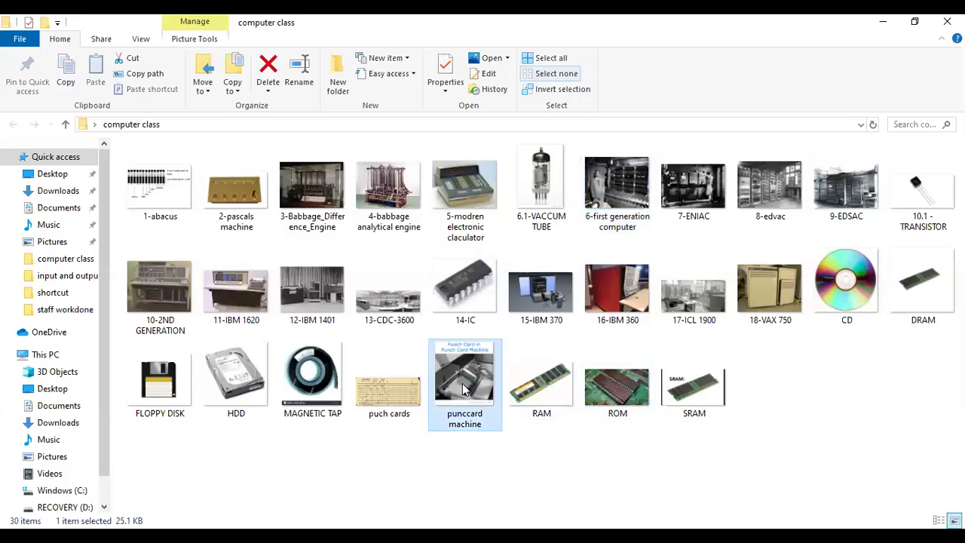
pyautogui.doubleClick(465, 390)
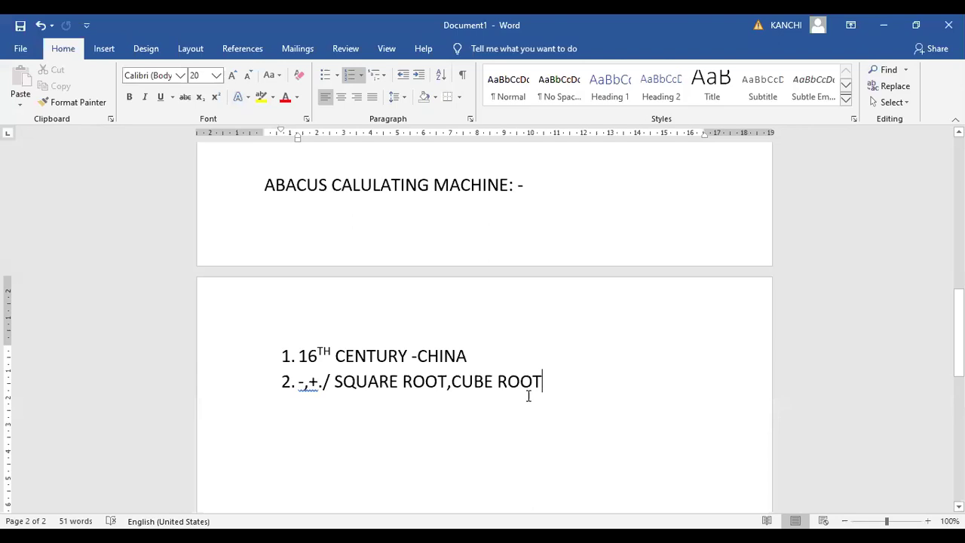
# In the Word document, end the numbered abacus list, leave a blank line and add the heading "1ST GENR:-"
pyautogui.press('Return')
pyautogui.press('Return')
pyautogui.press('Return')
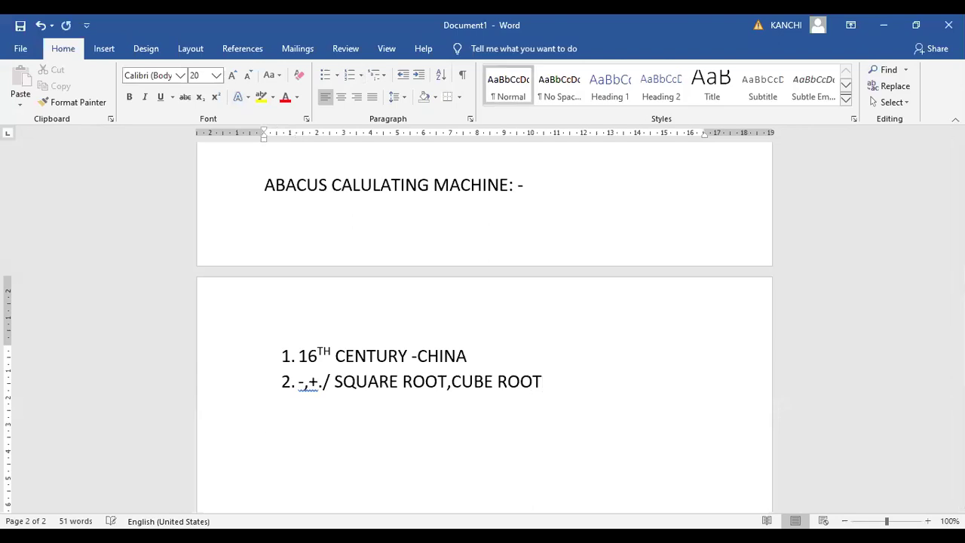
pyautogui.write('1ST GENR:-')
pyautogui.press('Return')
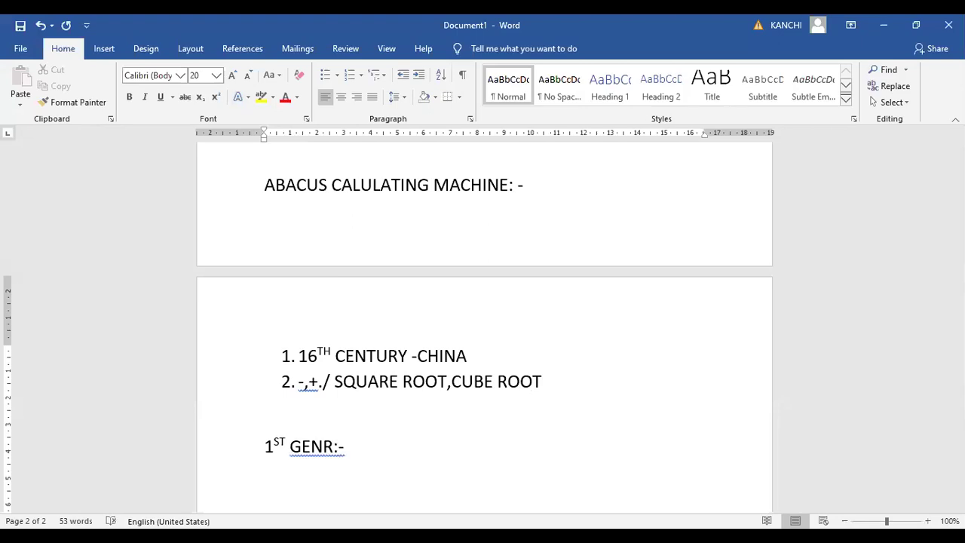
# Under the first-generation heading, enter the line "ENIAC(ELECTRONIC NUMERICAL INTEGRATOR AND CALCULATOR)"
pyautogui.write('ENIAC(ELECTR')
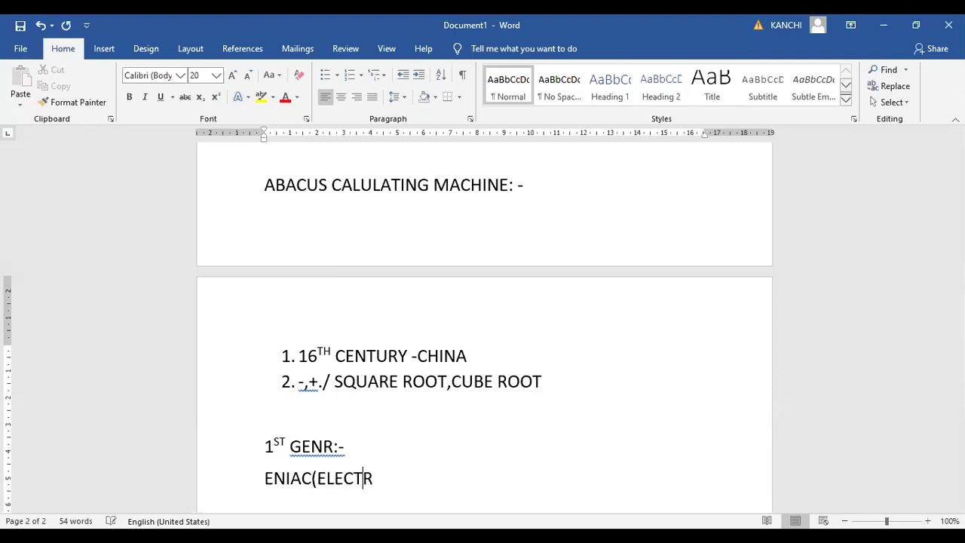
pyautogui.write('ONIC NUMERIC')
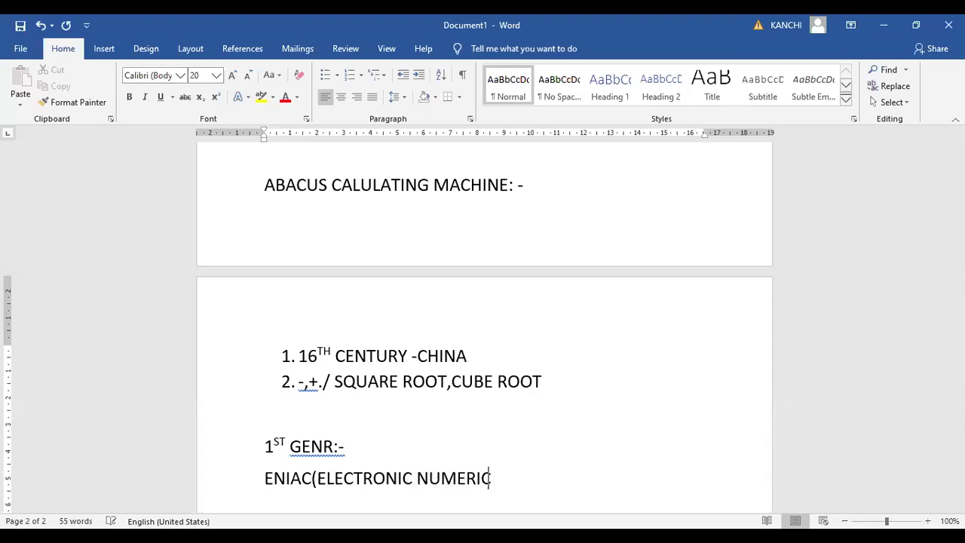
pyautogui.write('AL INTE')
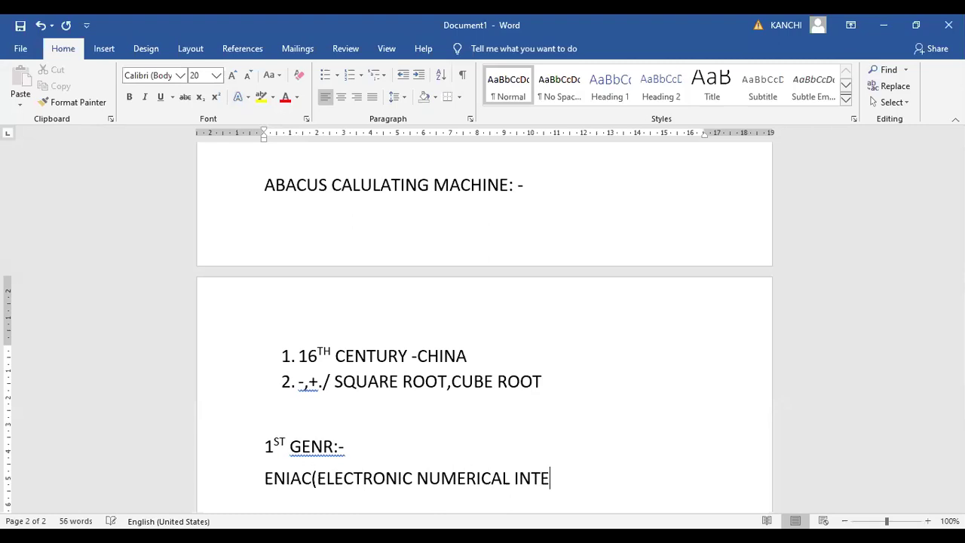
pyautogui.write('GRATOR AND CALCULATO')
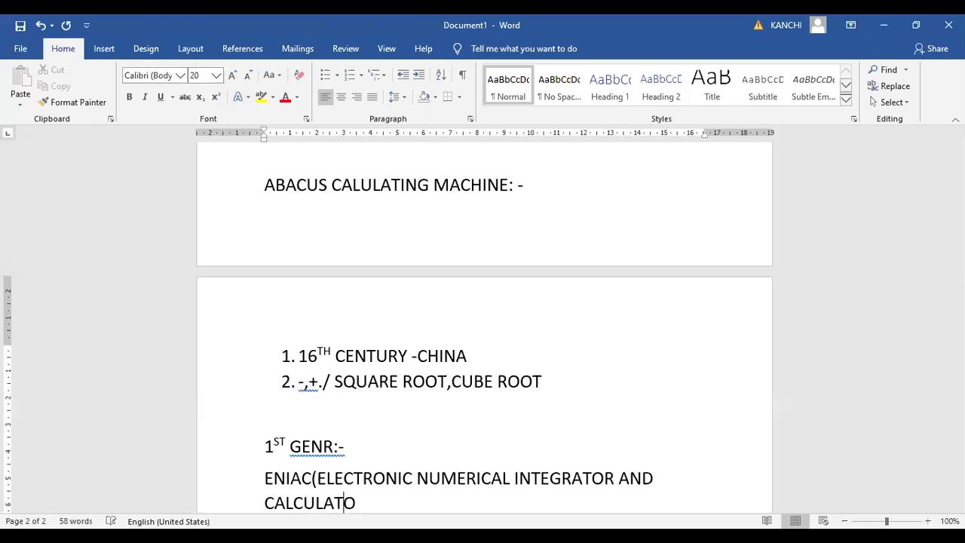
pyautogui.write('R)')
pyautogui.press('Return')
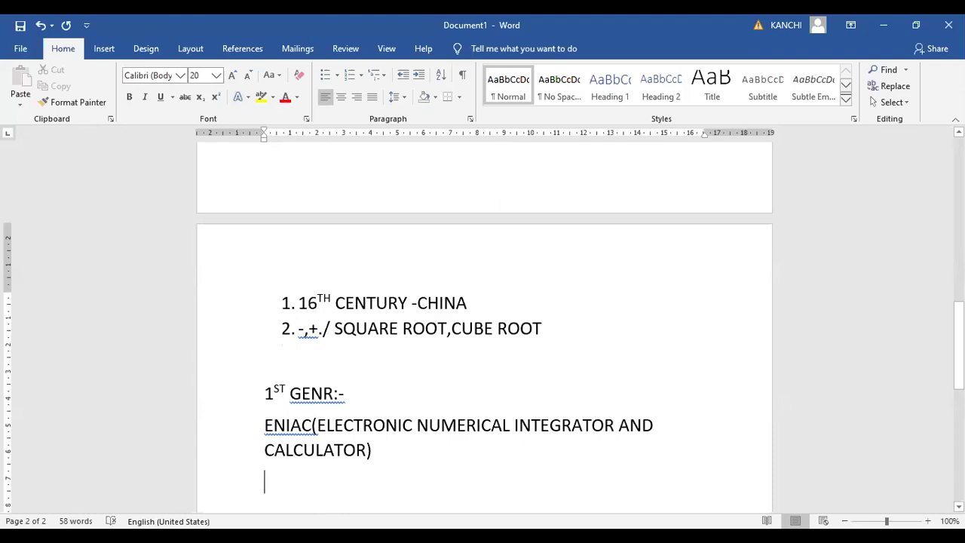
# Below the ENIAC line, enter "1946 USA – JOHN ECKERT & JHON MAUCHY" and start a new line
pyautogui.write('1946')
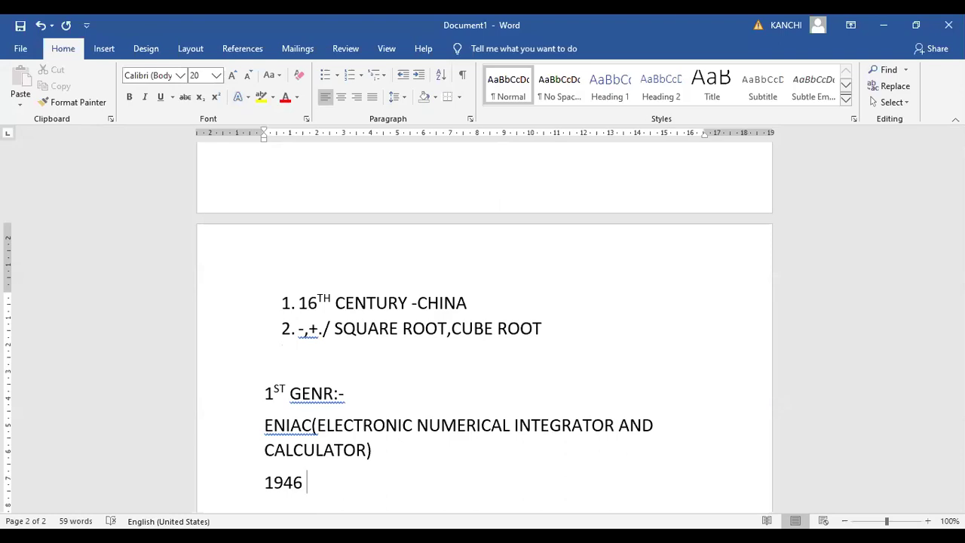
pyautogui.write('U')
pyautogui.write('SA -')
pyautogui.write('JOHN ')
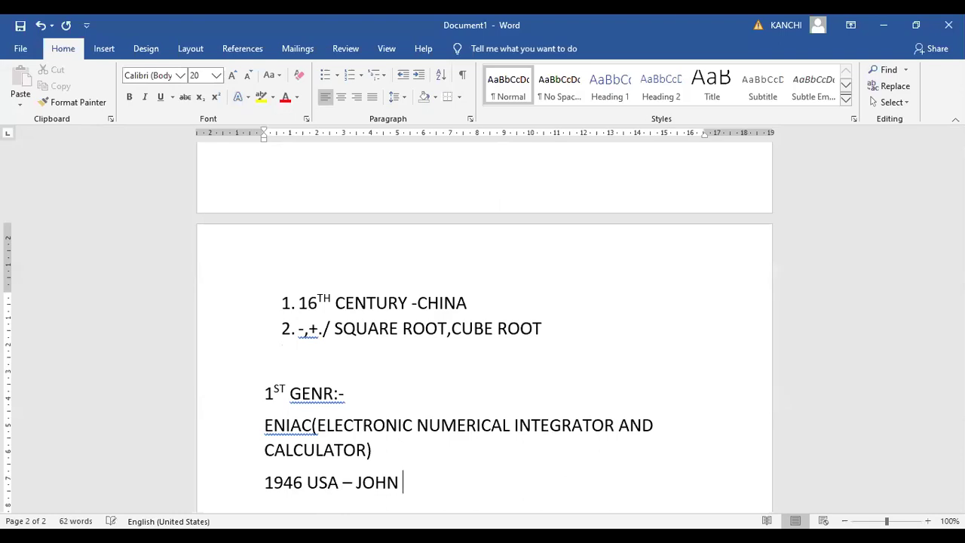
pyautogui.write('ECKERT ')
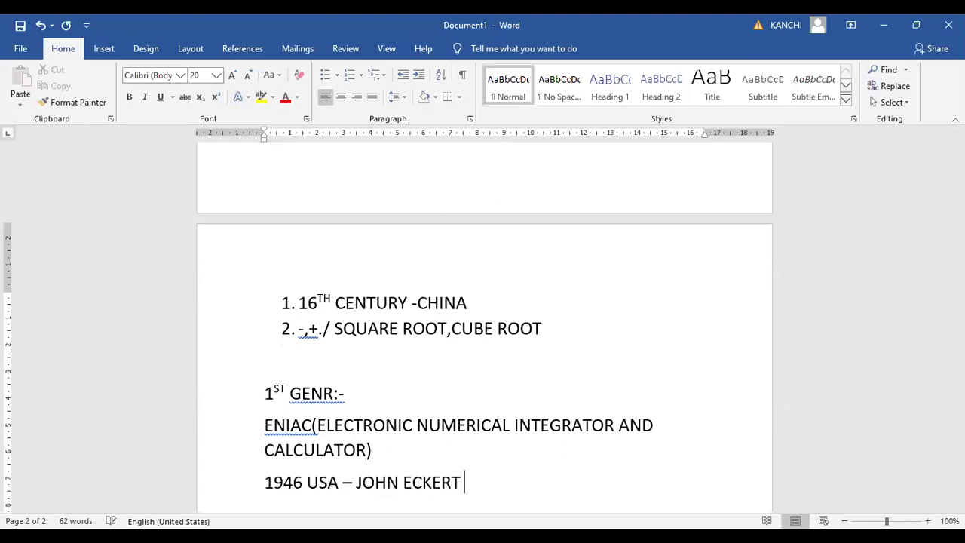
pyautogui.write('& JHONE')
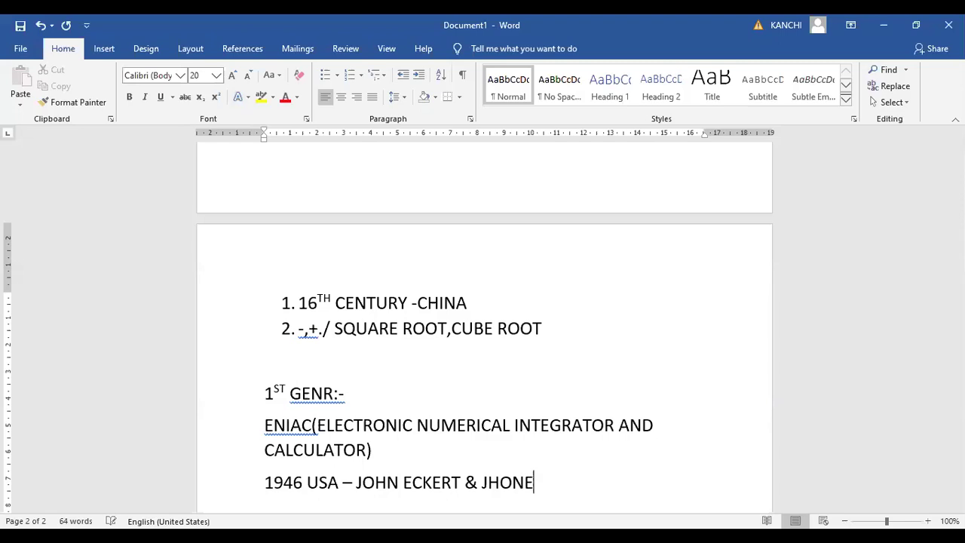
pyautogui.press('BackSpace')
pyautogui.press('BackSpace')
pyautogui.write('MAUCHY')
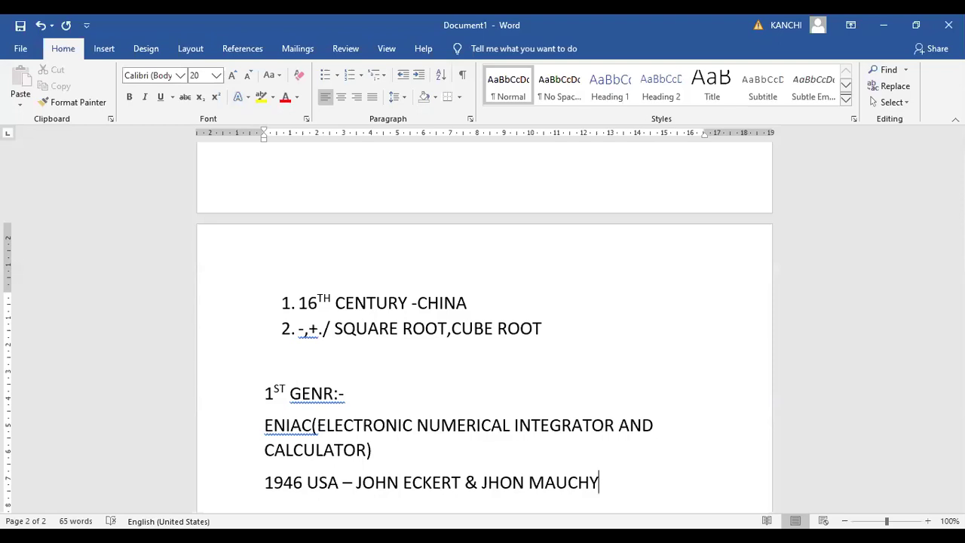
pyautogui.press('Return')
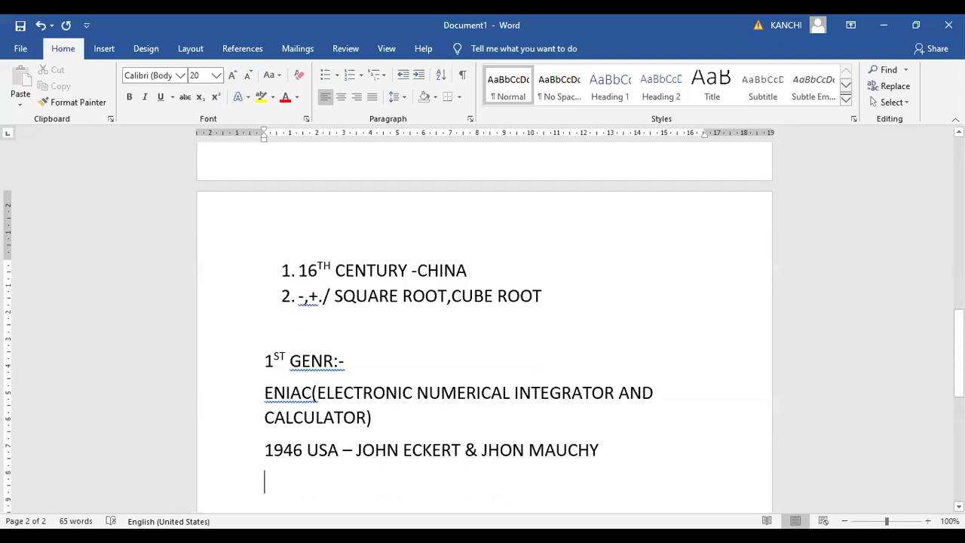
# Add the ENIAC details "30*50 FEET LONG , 30TONS," and, on the following line, "18,000 VACCUM TUBES"
pyautogui.write('30')
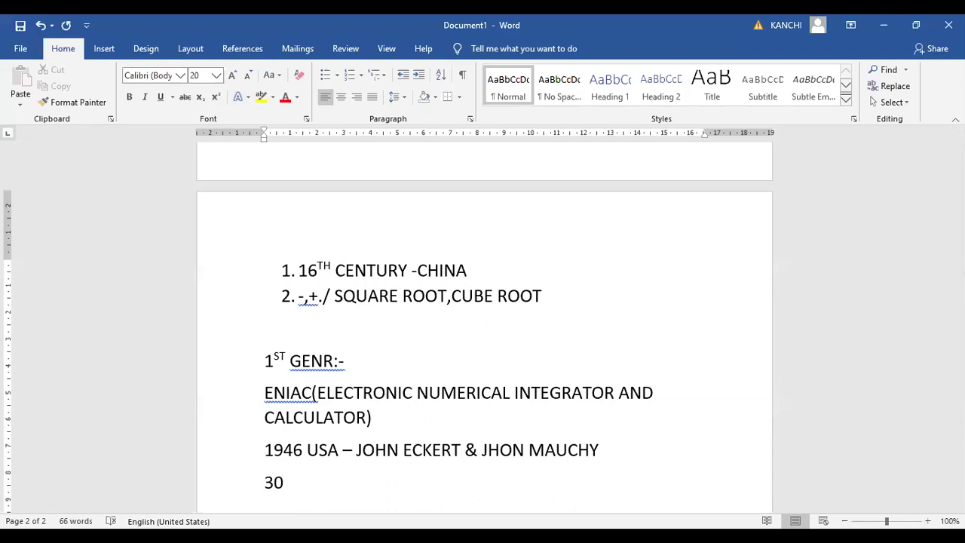
pyautogui.write('*50 FEET LONG')
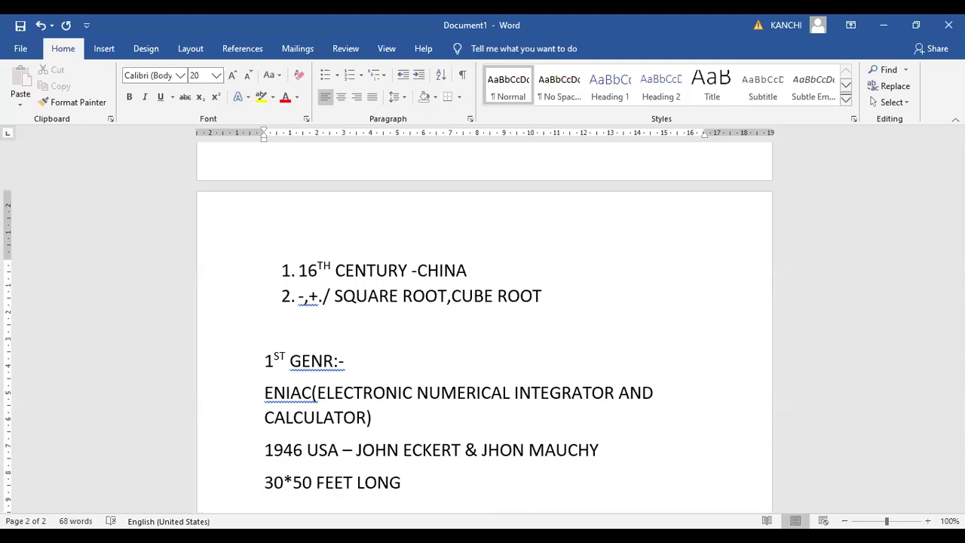
pyautogui.write(', 30TONS')
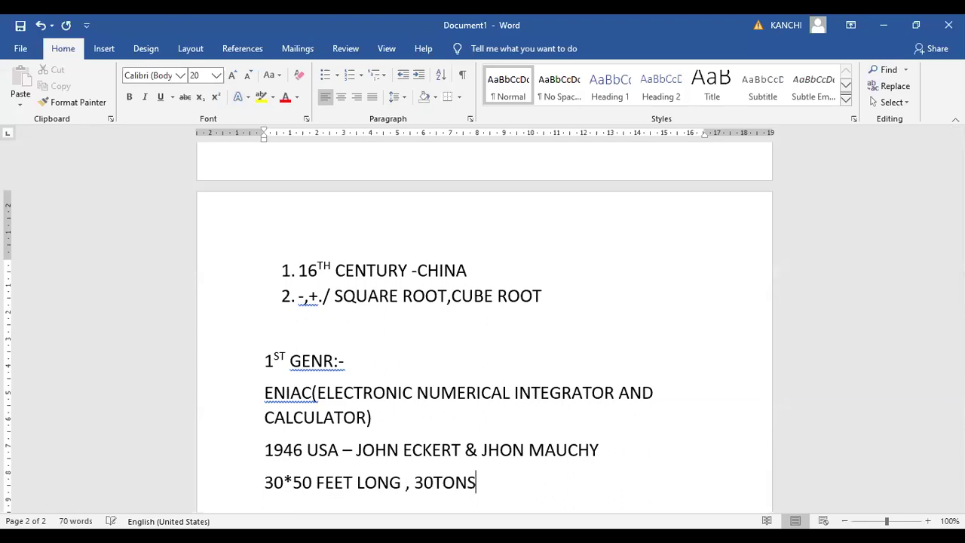
pyautogui.write('.')
pyautogui.press('BackSpace')
pyautogui.write(',')
pyautogui.press('Return')
pyautogui.write('18,000 VACCUM TUBES')
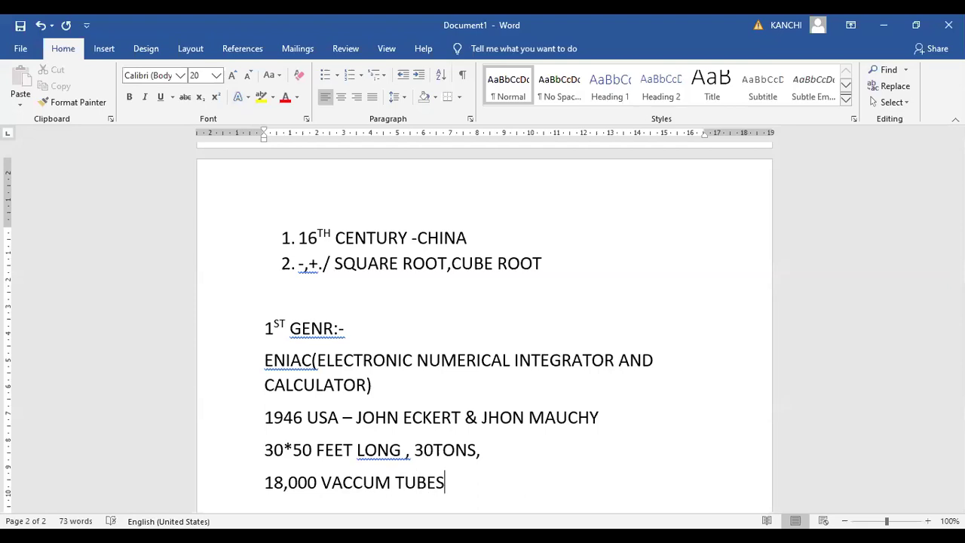
# Below the "18,000 VACCUM TUBES" line, enter "EDVAC" on a new line and make it bold
pyautogui.press('Return')
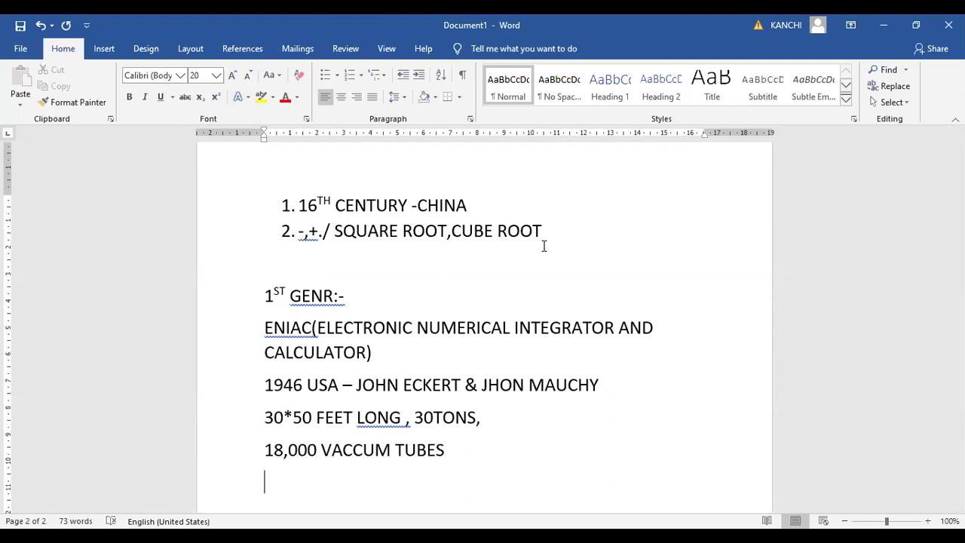
pyautogui.hotkey('alt', 'Tab')
pyautogui.click(695, 203)
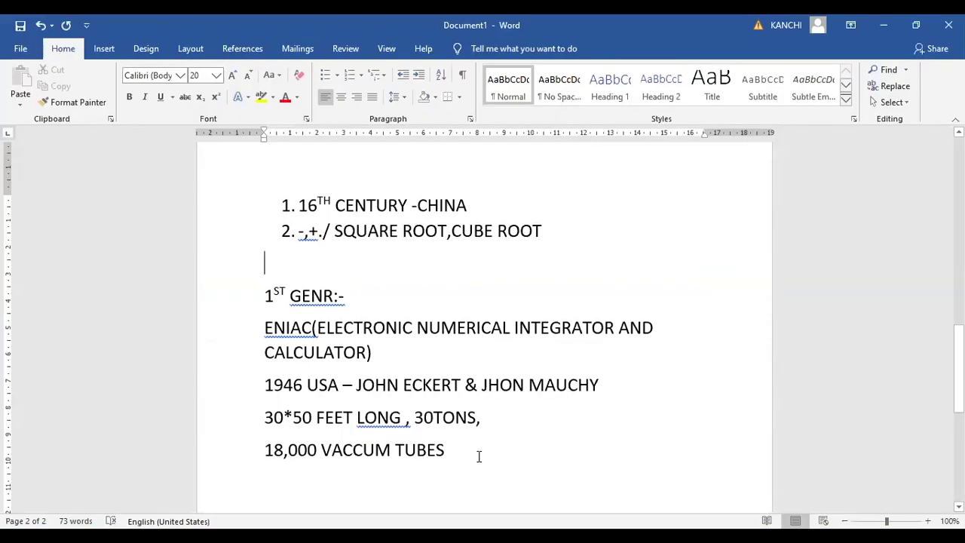
pyautogui.press('Return')
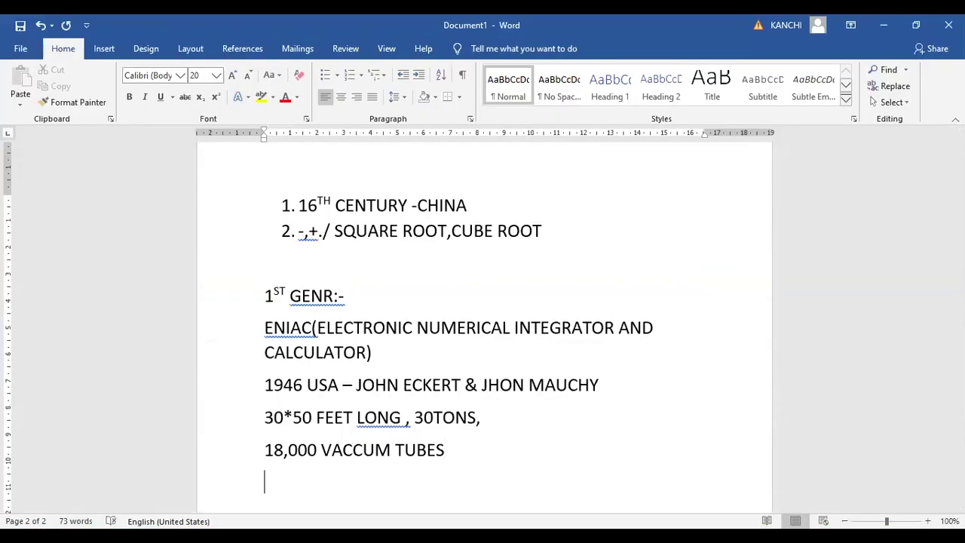
pyautogui.write('EDVAC')
pyautogui.hotkey('shift', 'Left')
pyautogui.hotkey('shift', 'Left')
pyautogui.hotkey('shift', 'Left')
pyautogui.hotkey('shift', 'Left')
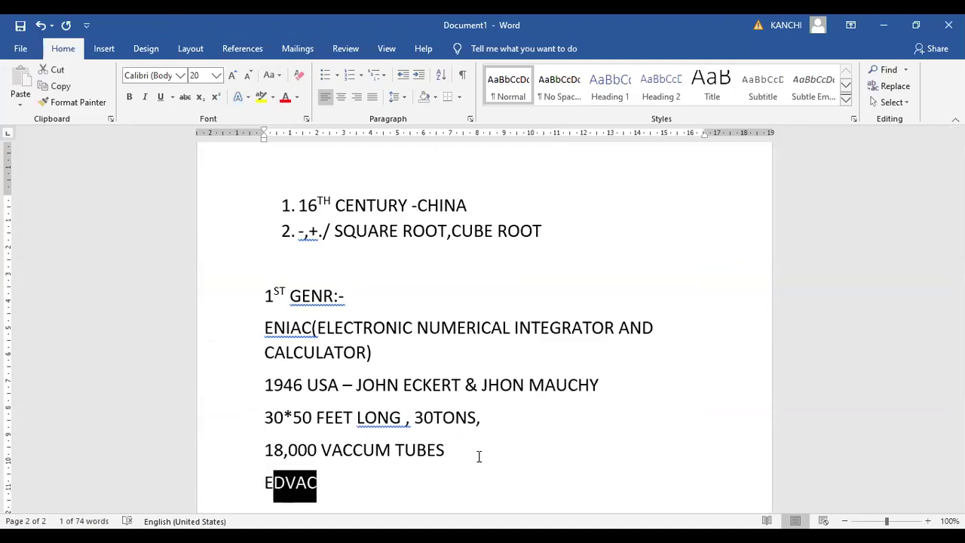
pyautogui.hotkey('shift', 'Left')
pyautogui.hotkey('ctrl', 'b')
pyautogui.press('Right')
pyautogui.press('Return')
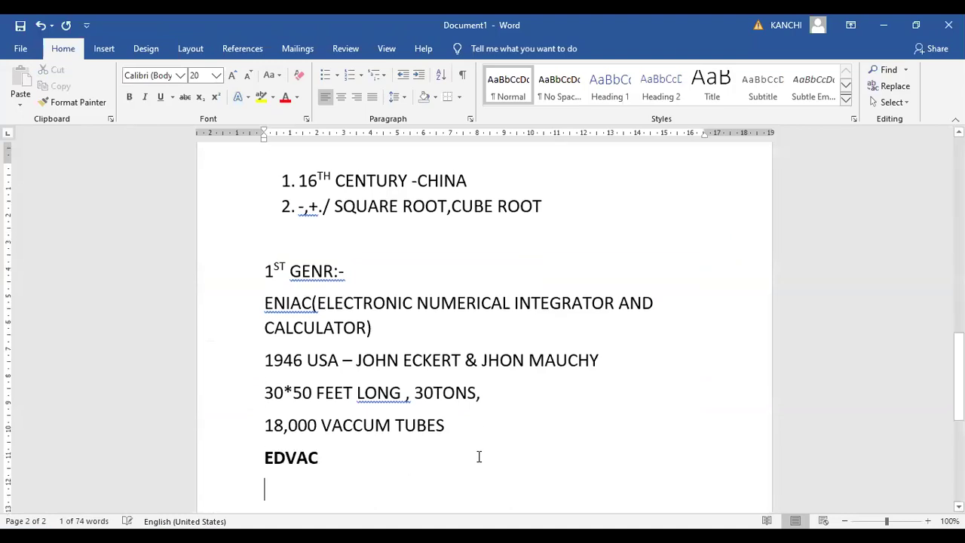
# Continue the bold EDVAC line with an opening bracket followed by " ELECTRONIC DISCRTE"
pyautogui.press('BackSpace')
pyautogui.write('(')
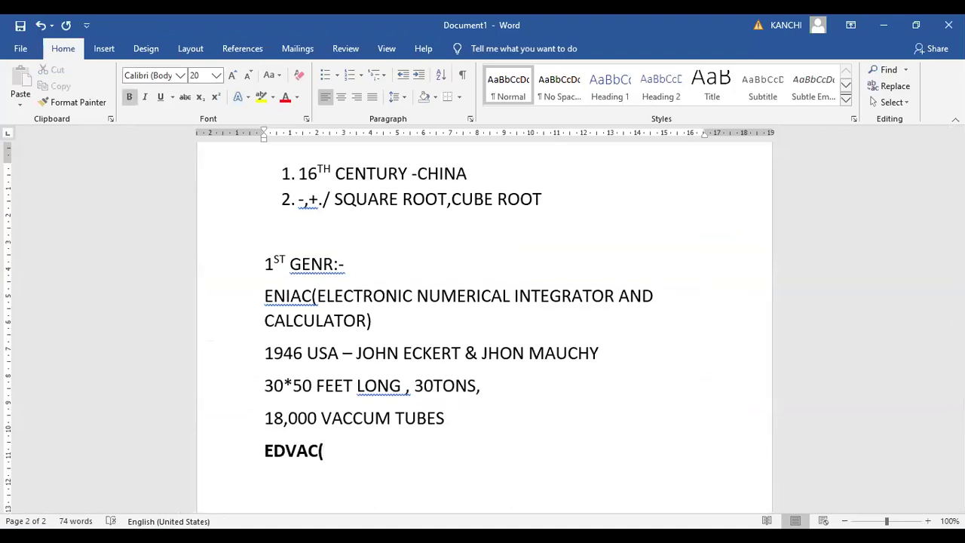
pyautogui.write(' ELECTRONIC ')
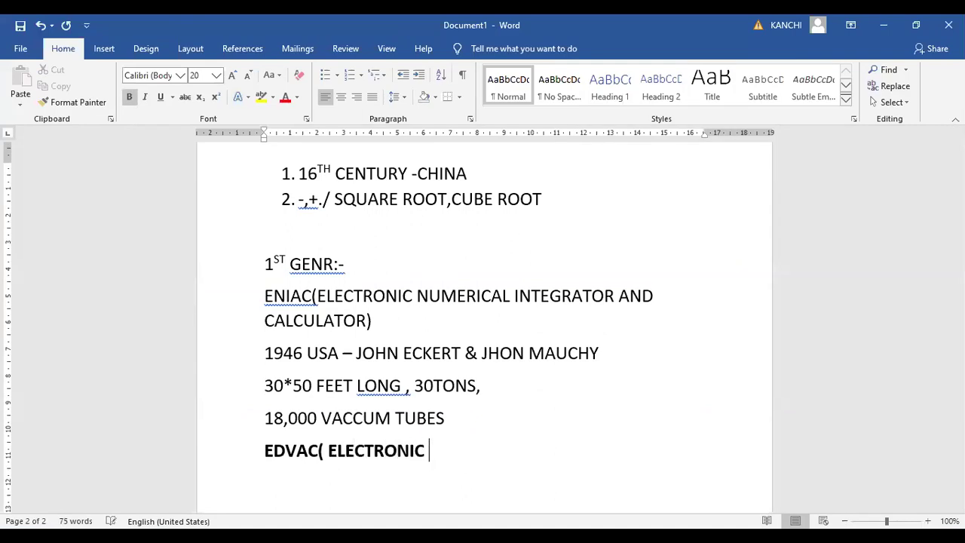
pyautogui.write('DISCRRE')
pyautogui.press('BackSpace')
pyautogui.press('BackSpace')
pyautogui.write('TE')
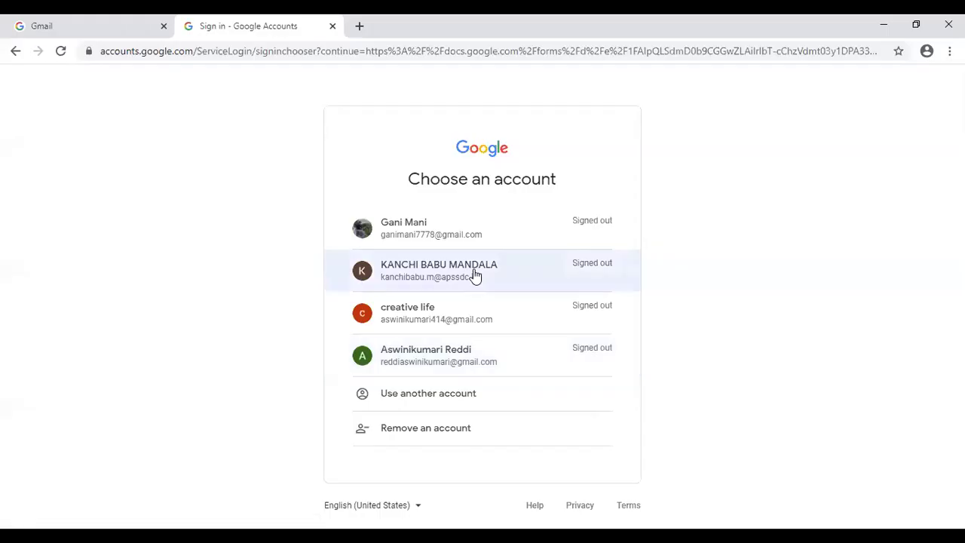
# In the browser, sign in to Google with the trainer's work account, submitting its account password, to open the feedback form
pyautogui.click(473, 270)
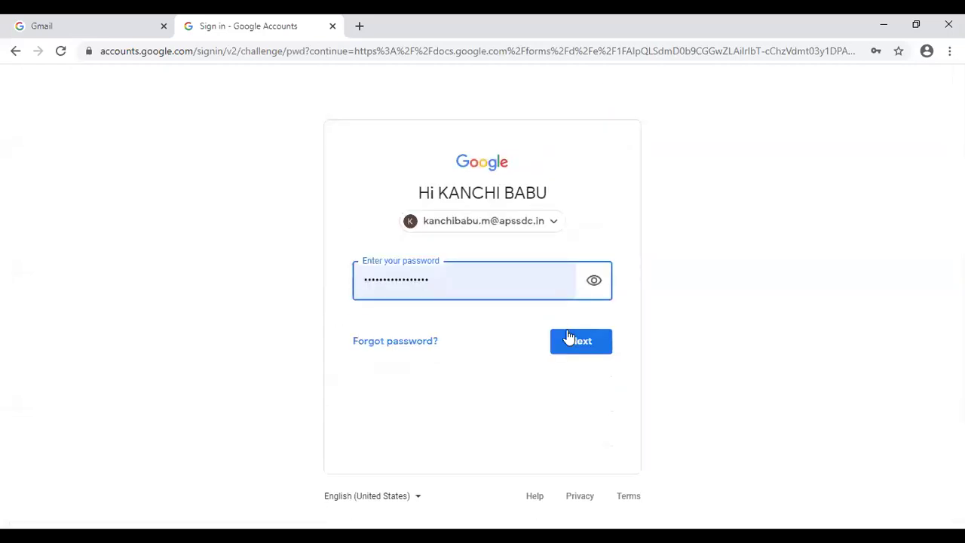
pyautogui.click(569, 337)
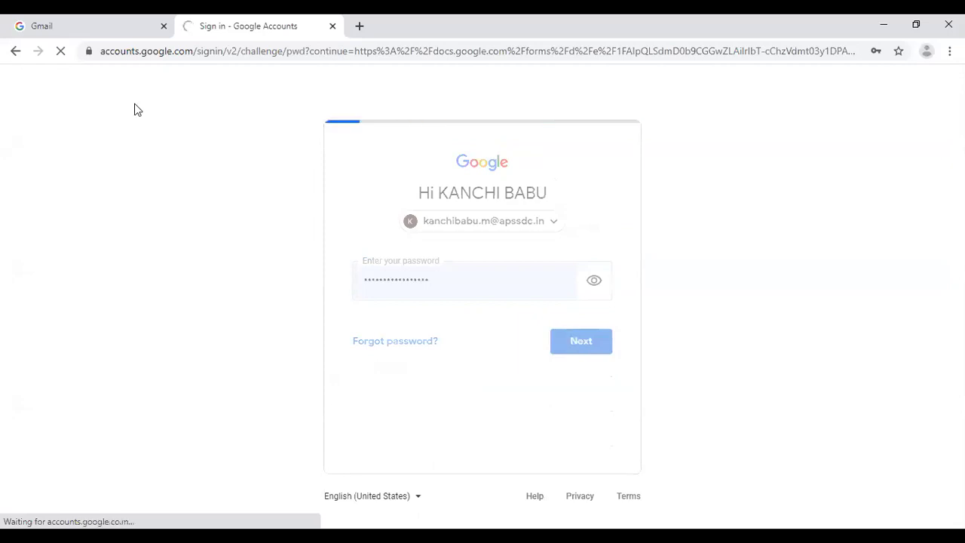
pyautogui.click(98, 30)
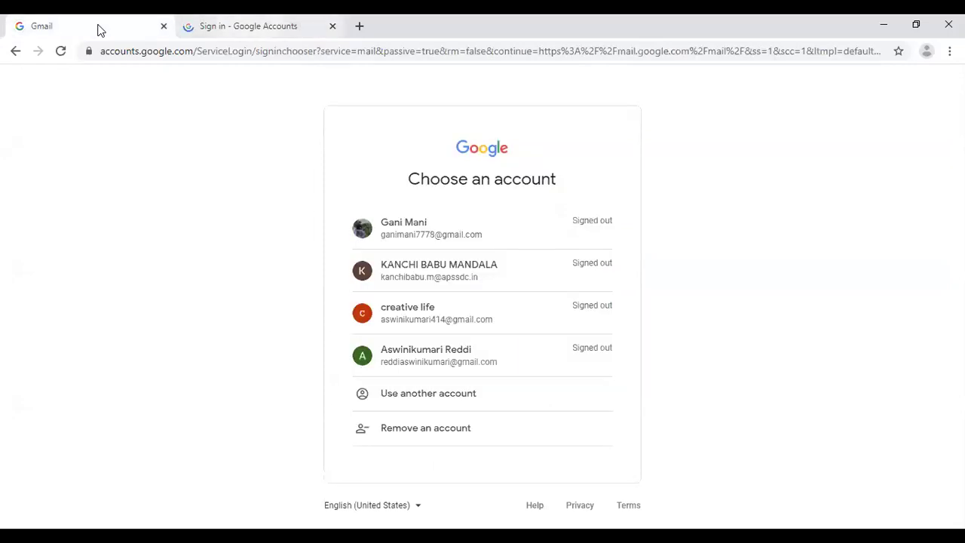
pyautogui.hotkey('ctrl', 'Tab')
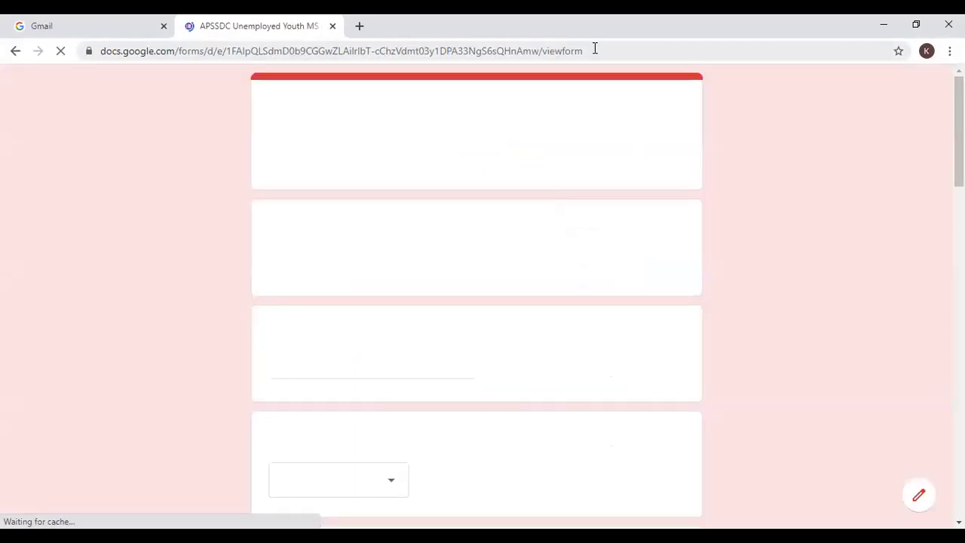
# Examine the feedback form's student-detail questions, including the choices for course and branch and for attending course name, without selecting any
pyautogui.click(595, 48)
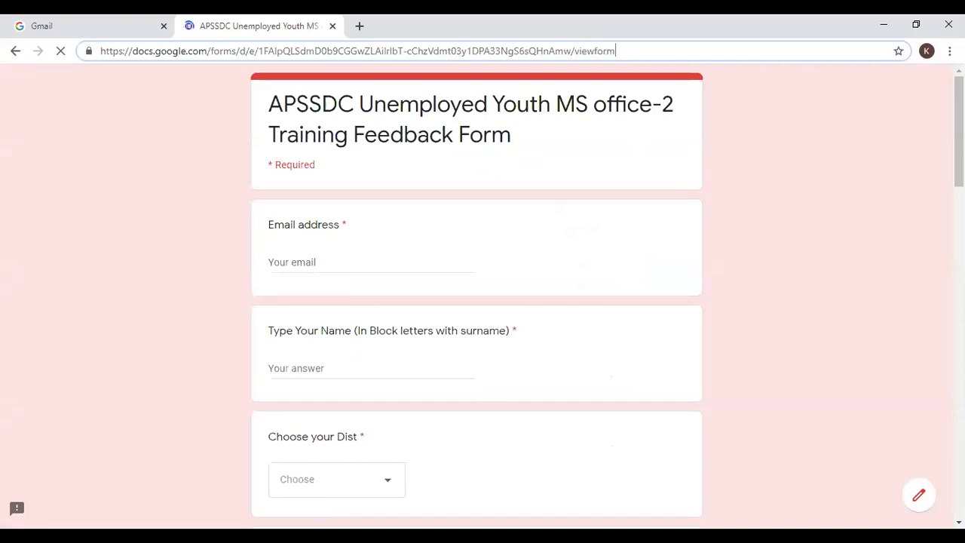
pyautogui.moveTo(959, 131); pyautogui.dragTo(959, 170)
pyautogui.scroll(-1, 477, 302)
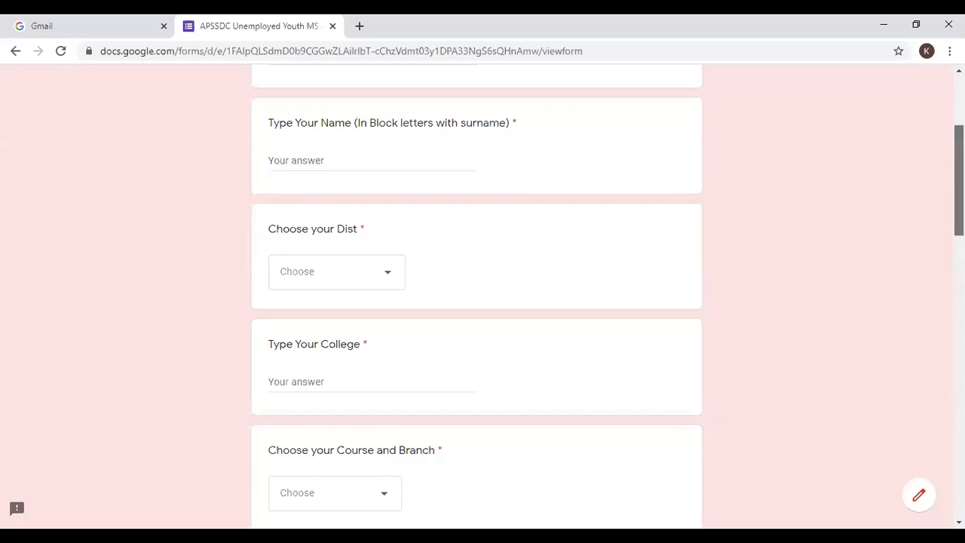
pyautogui.scroll(-2, 483, 302)
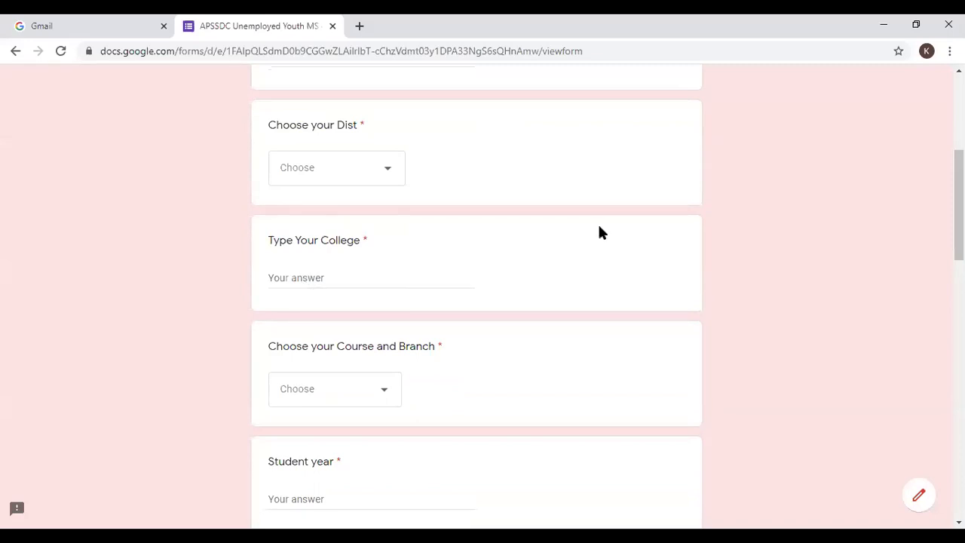
pyautogui.moveTo(958, 205); pyautogui.dragTo(958, 234)
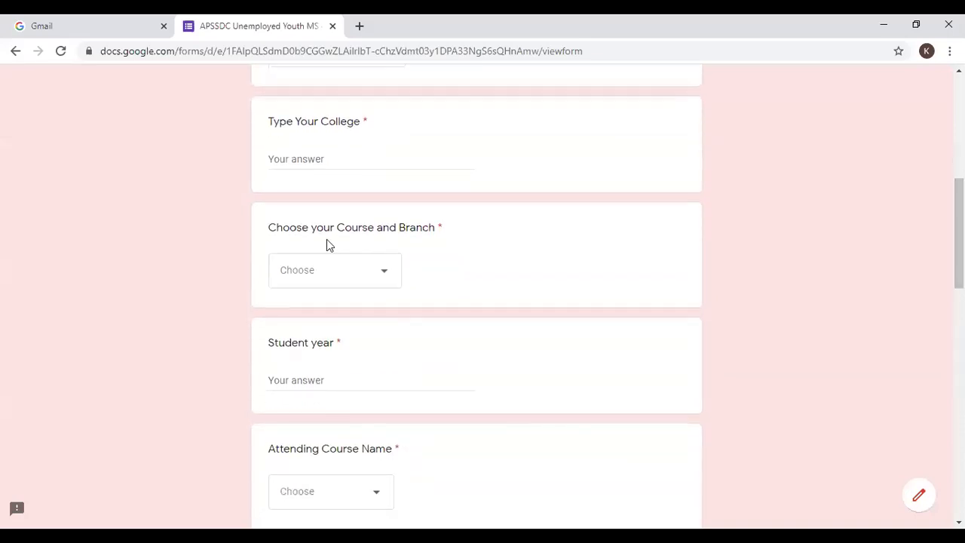
pyautogui.click(385, 278)
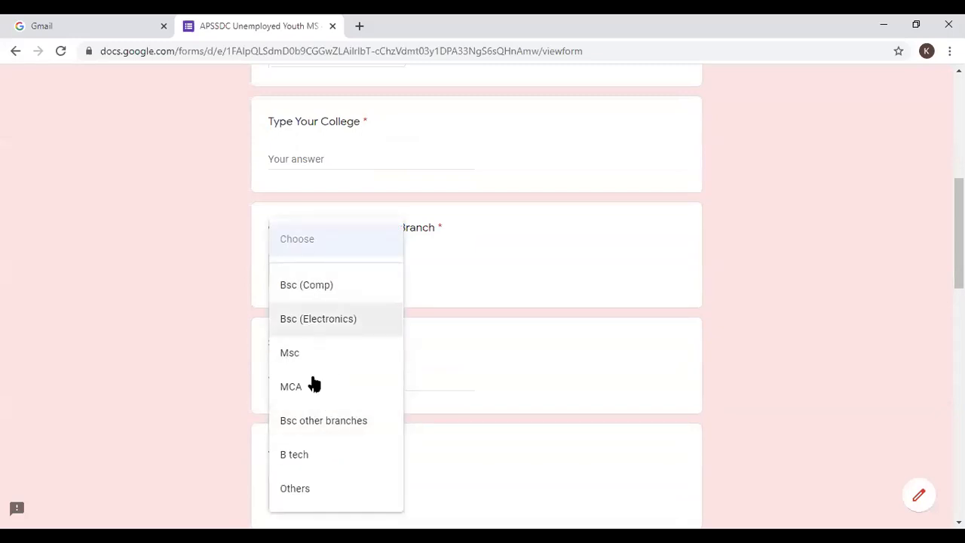
pyautogui.click(806, 282)
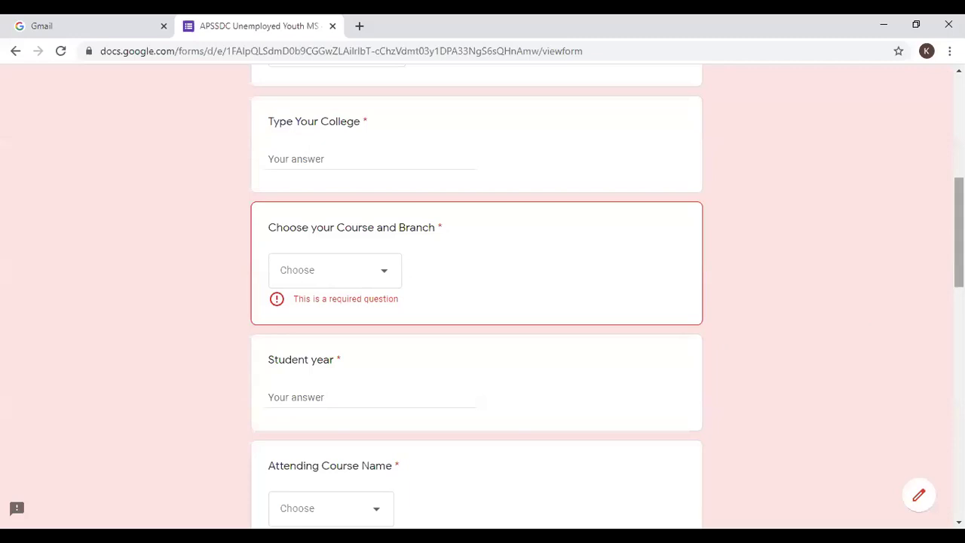
pyautogui.scroll(-2, 476, 301)
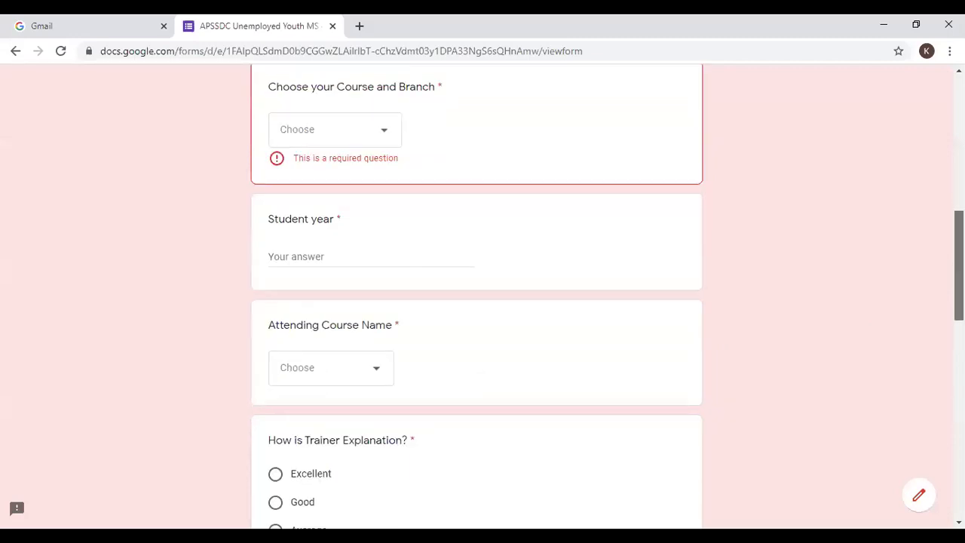
pyautogui.click(376, 349)
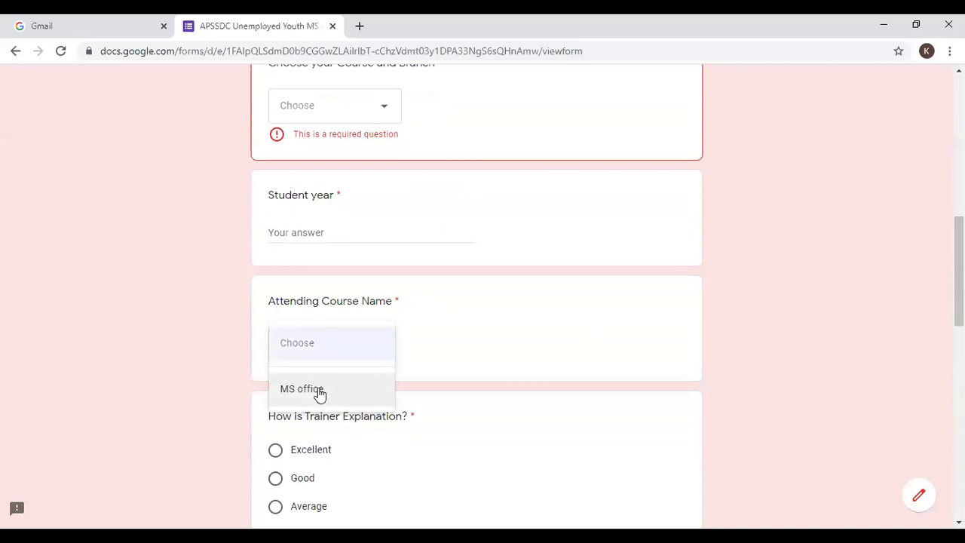
pyautogui.click(779, 300)
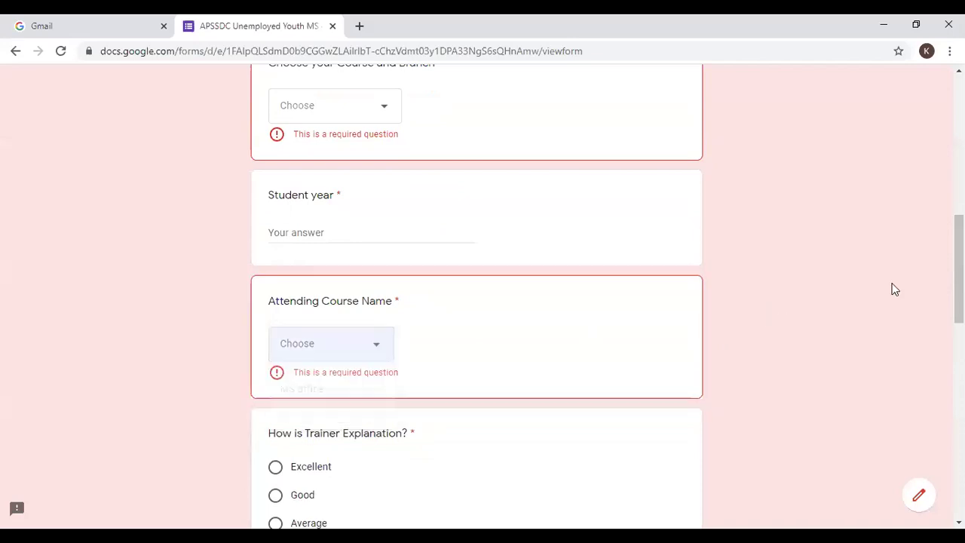
# Review the feedback questions on trainer explanation, session duration, skill improvement, trainer knowledge and allotted time, down to the form's end
pyautogui.scroll(-2, 476, 302)
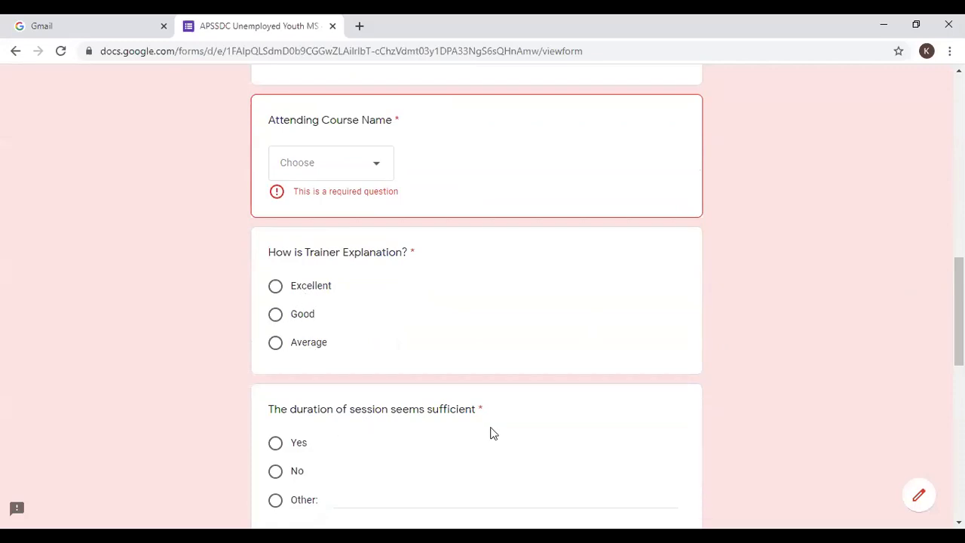
pyautogui.scroll(-1, 959, 317)
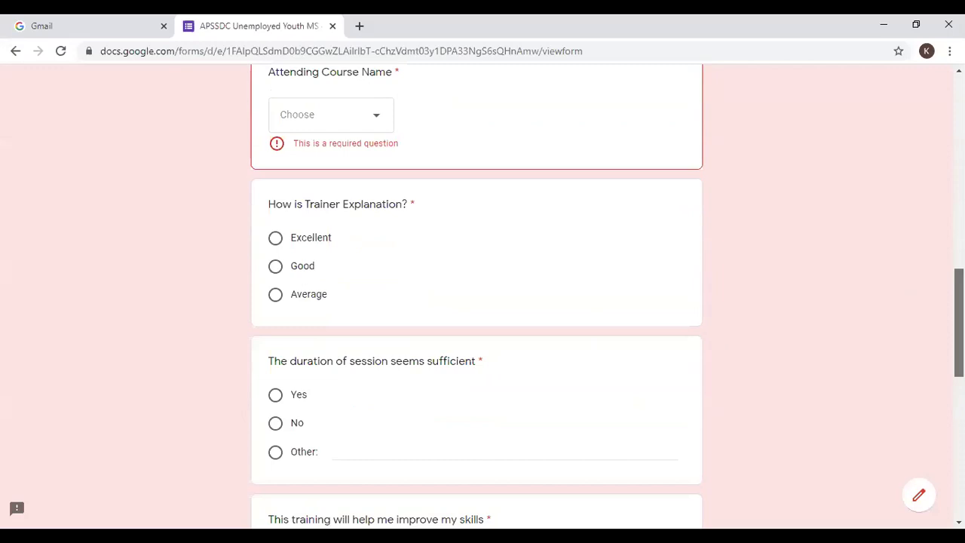
pyautogui.scroll(-1, 959, 317)
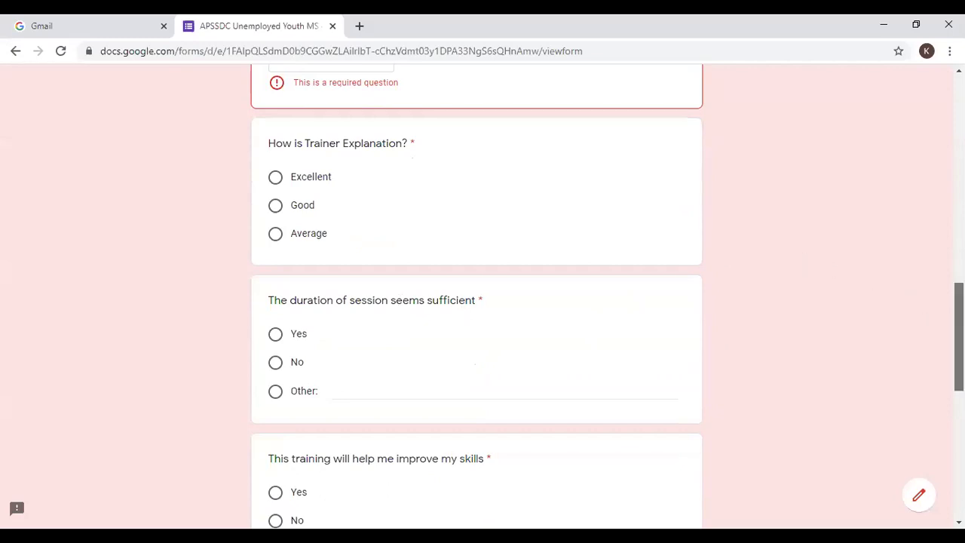
pyautogui.scroll(-3, 959, 339)
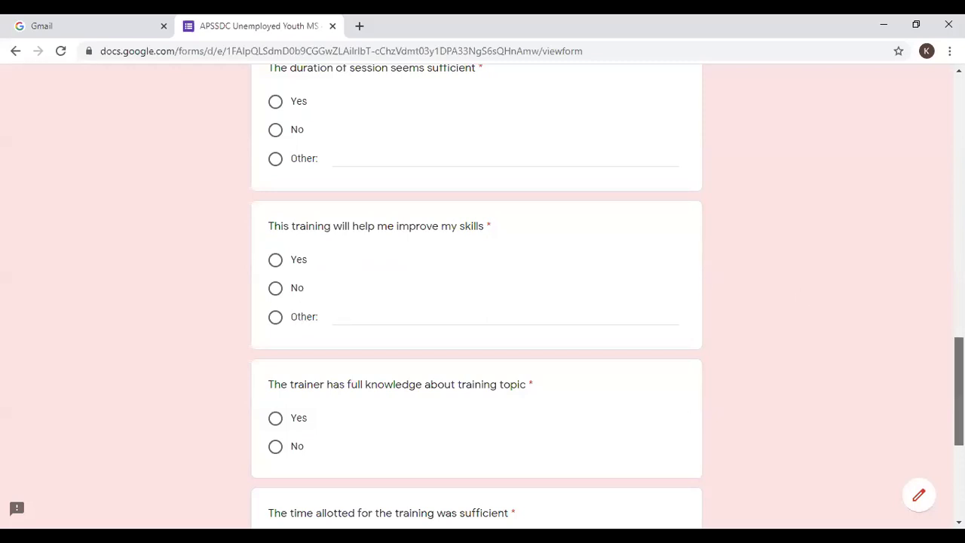
pyautogui.scroll(-2, 530, 296)
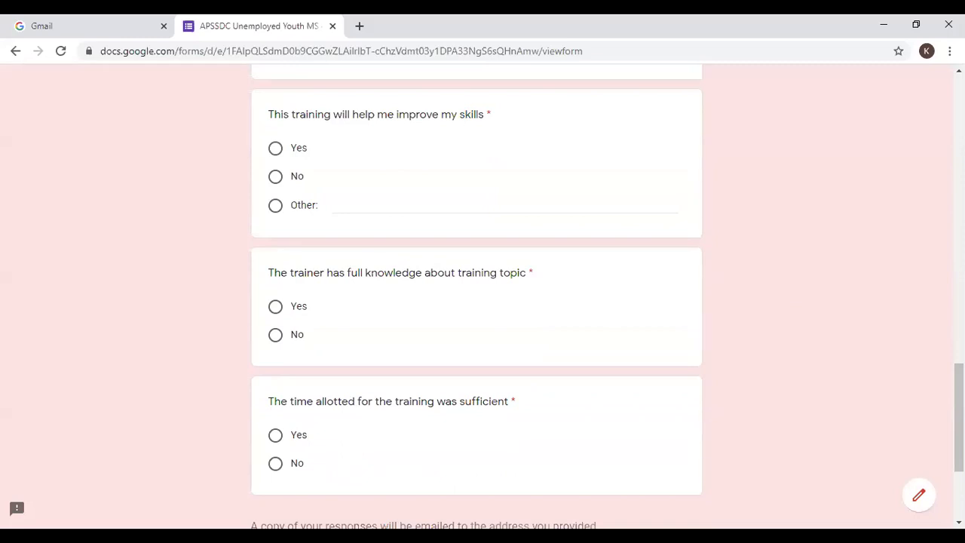
pyautogui.scroll(-1, 959, 414)
pyautogui.scroll(-1, 959, 415)
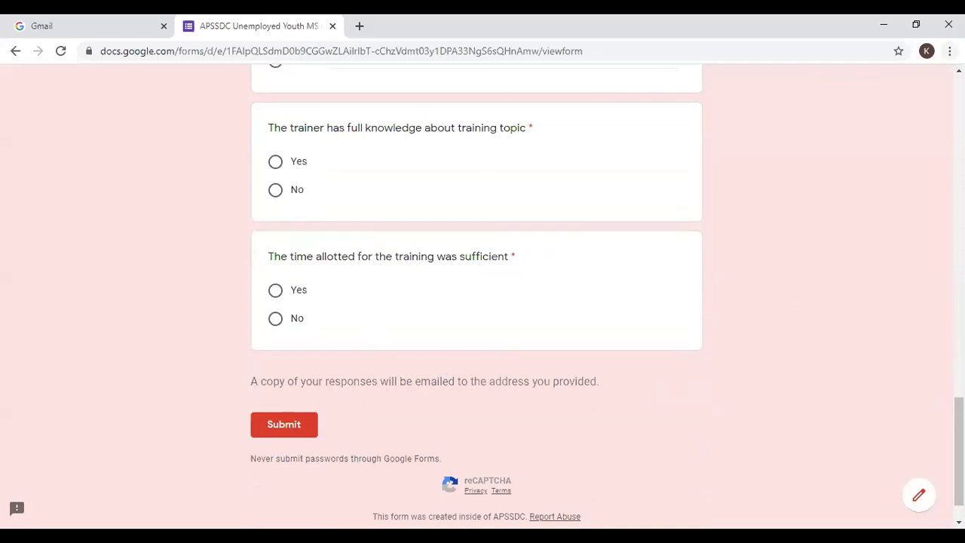
# Open a new incognito window, select the feedback form's web address and switch to the other window
pyautogui.click(950, 51)
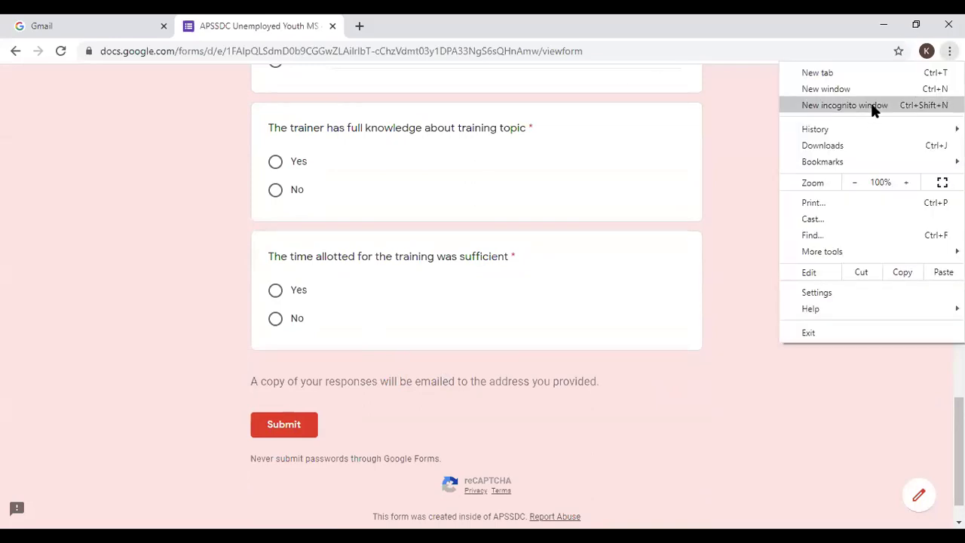
pyautogui.click(873, 105)
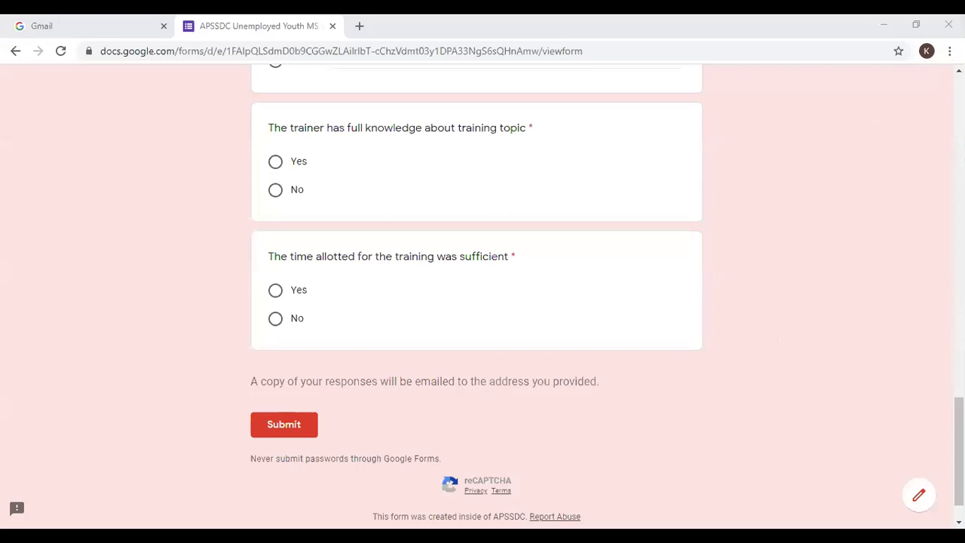
pyautogui.click(278, 52)
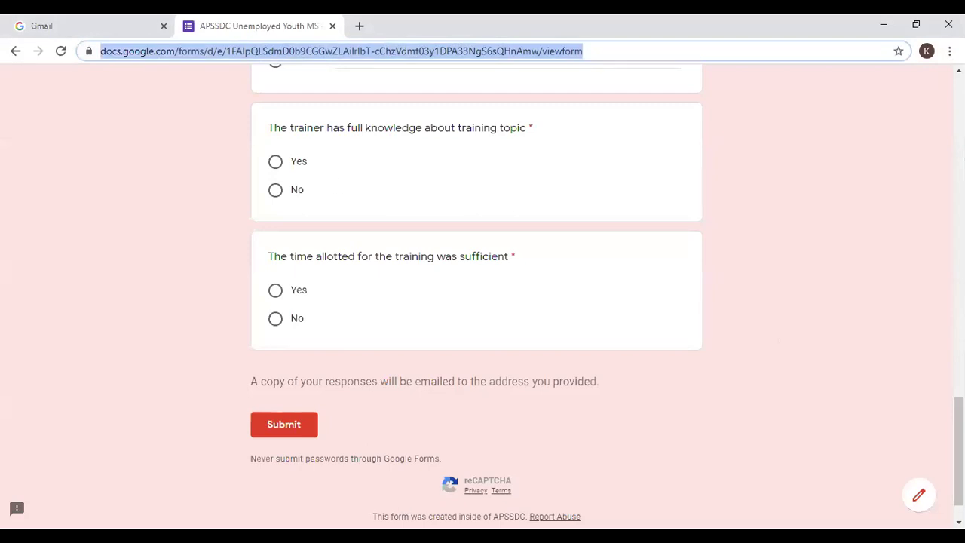
pyautogui.hotkey('alt', 'Tab')
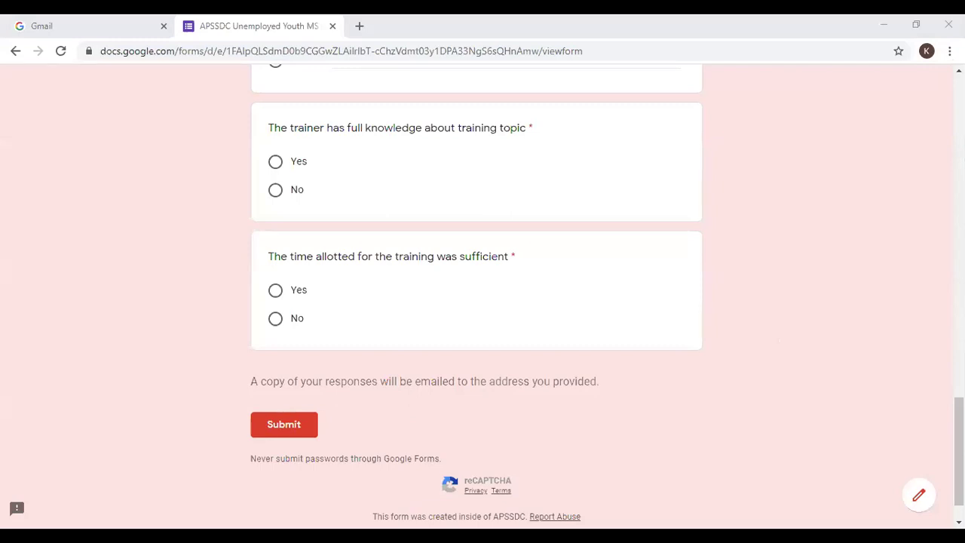